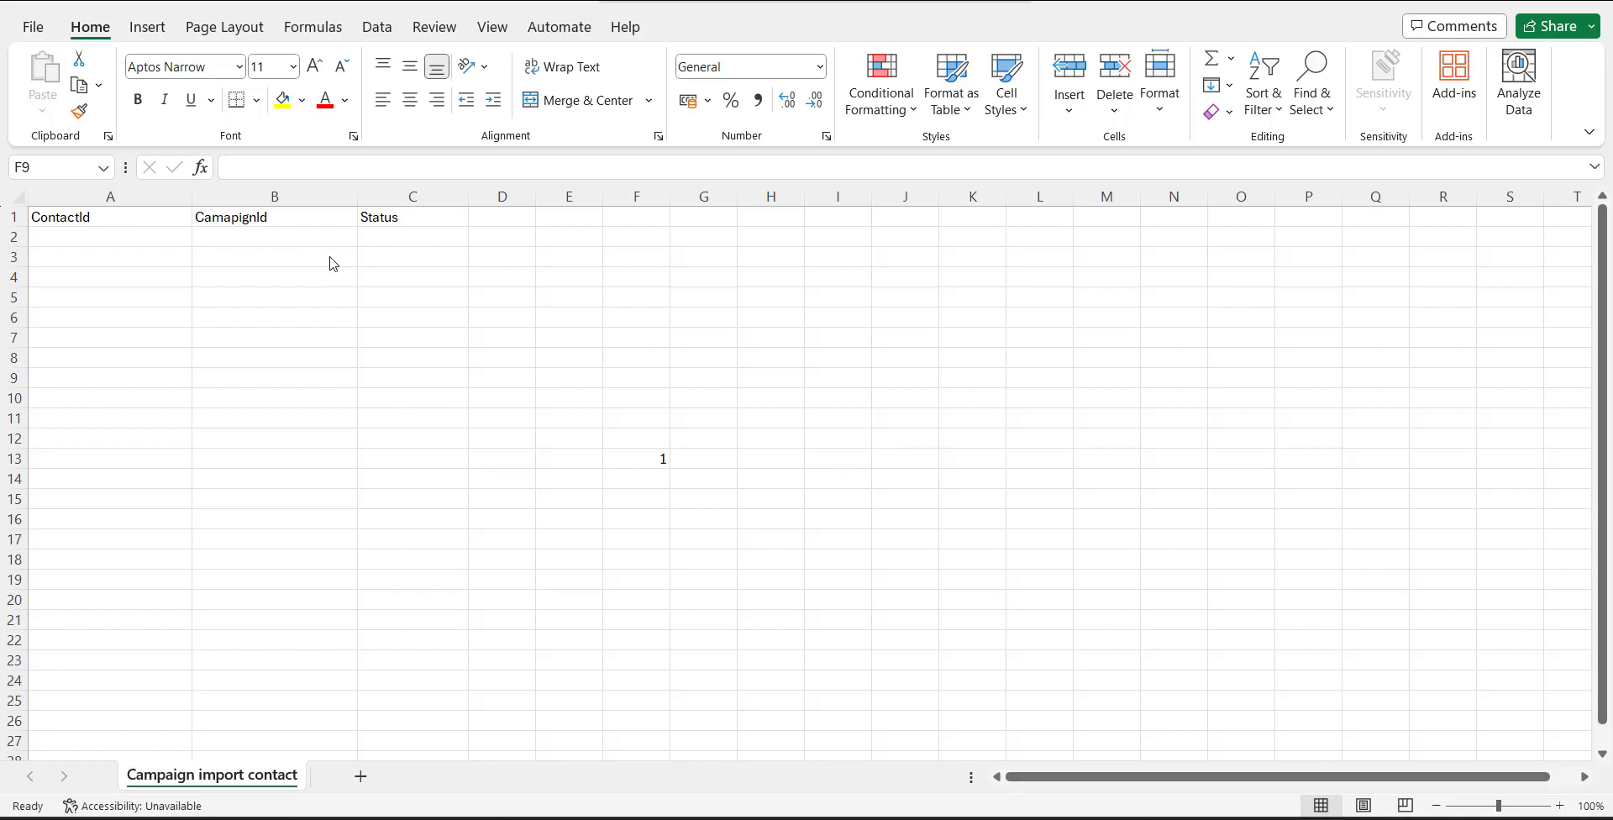
Switch from the Excel header sheet to Salesforce Setup in the browser
{"action": "key", "text": "alt+Tab"}
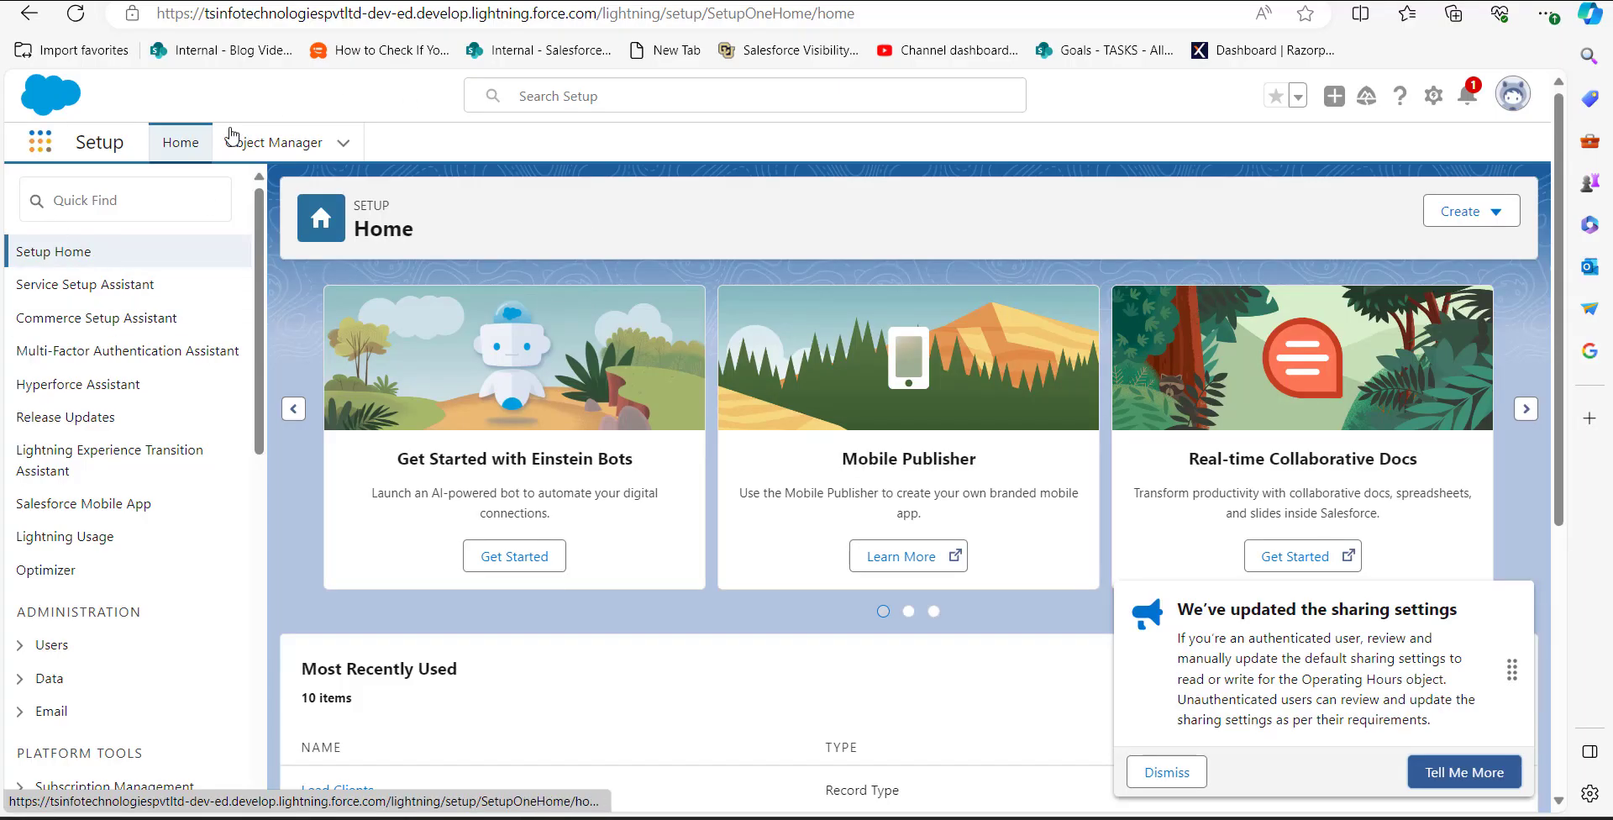
Find Campaigns through the App Launcher and open the New Product Launch campaign record
{"action": "left_click", "coordinate": [45, 156]}
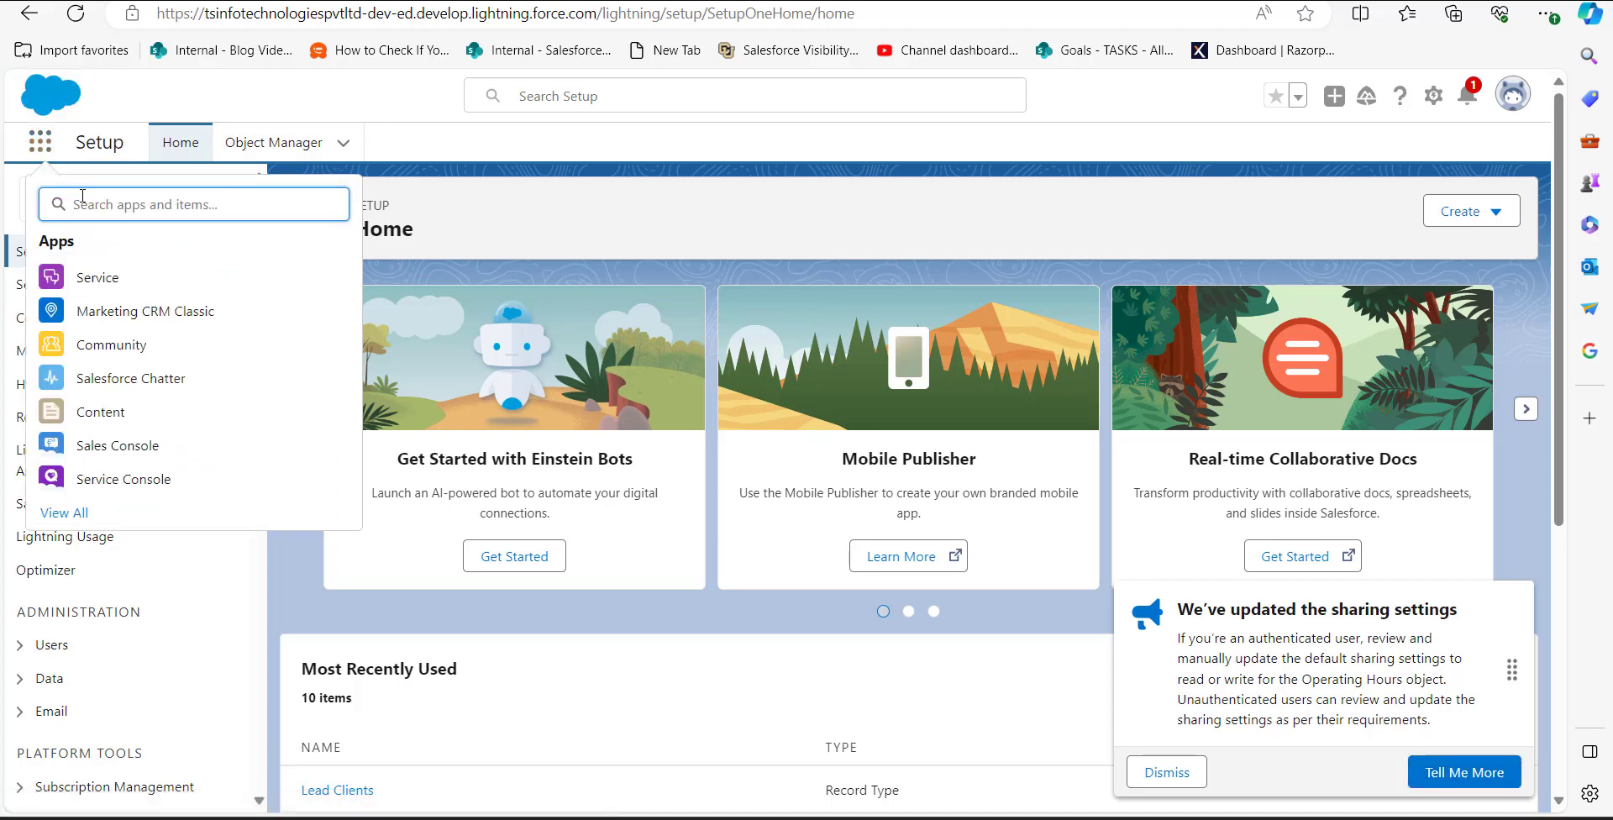
{"action": "type", "text": "Cam"}
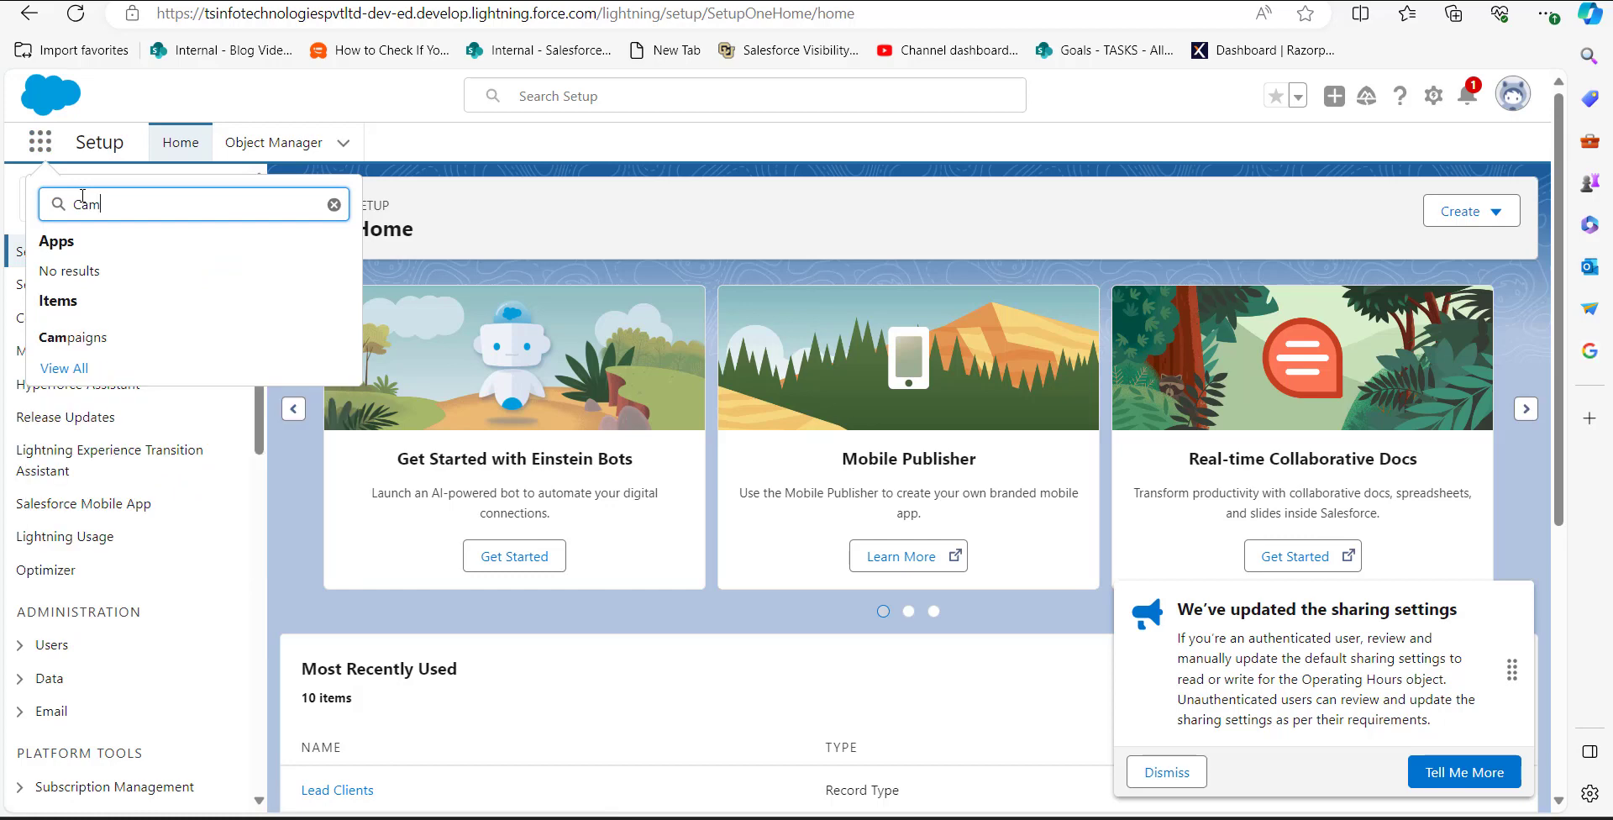
{"action": "type", "text": "paig"}
{"action": "left_click", "coordinate": [240, 336]}
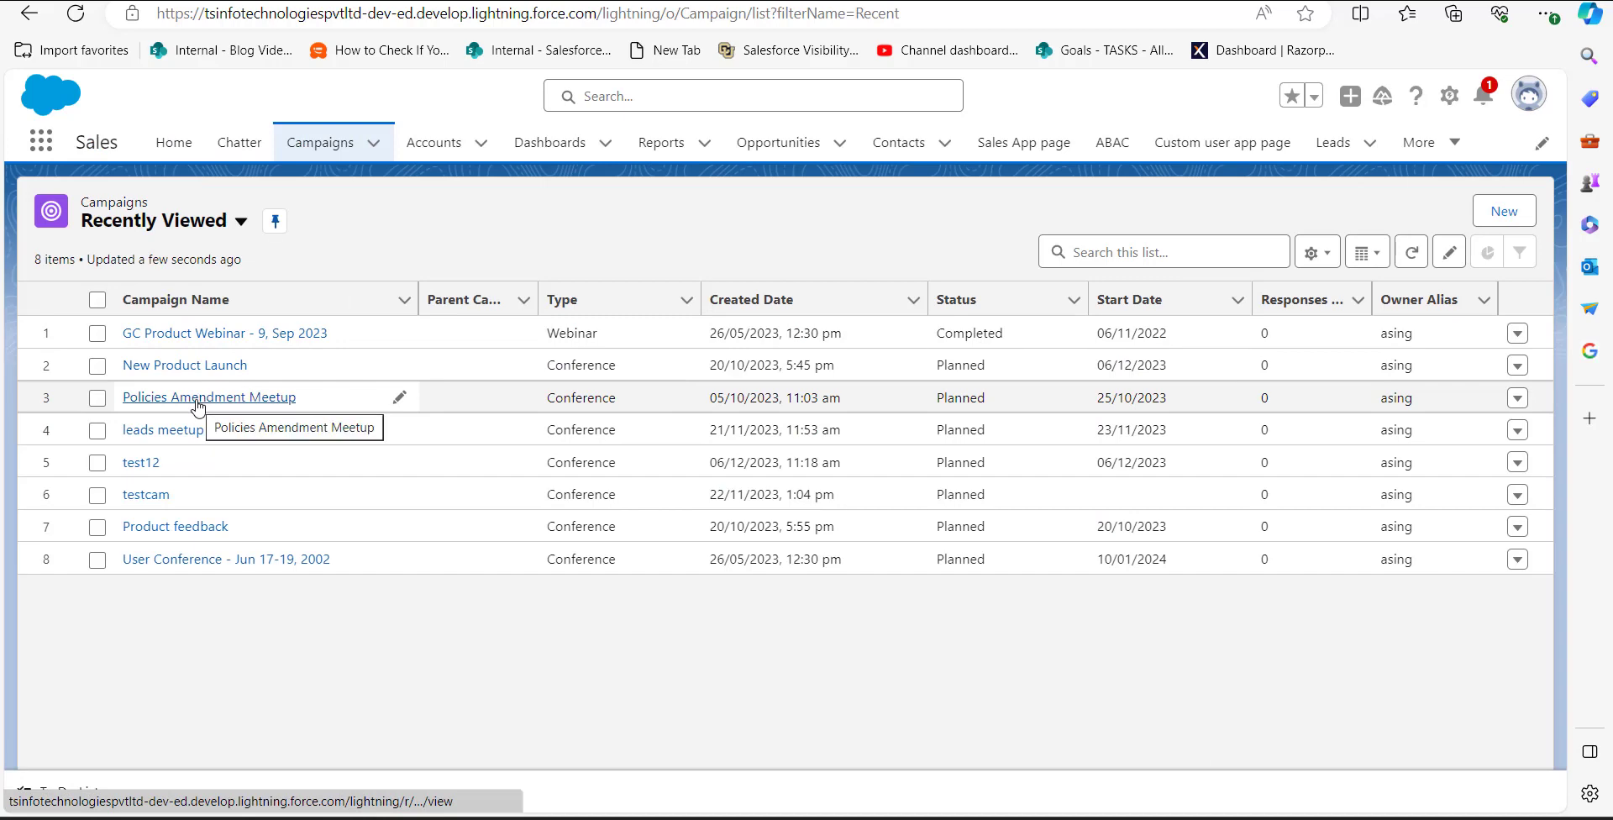
{"action": "left_click", "coordinate": [184, 364]}
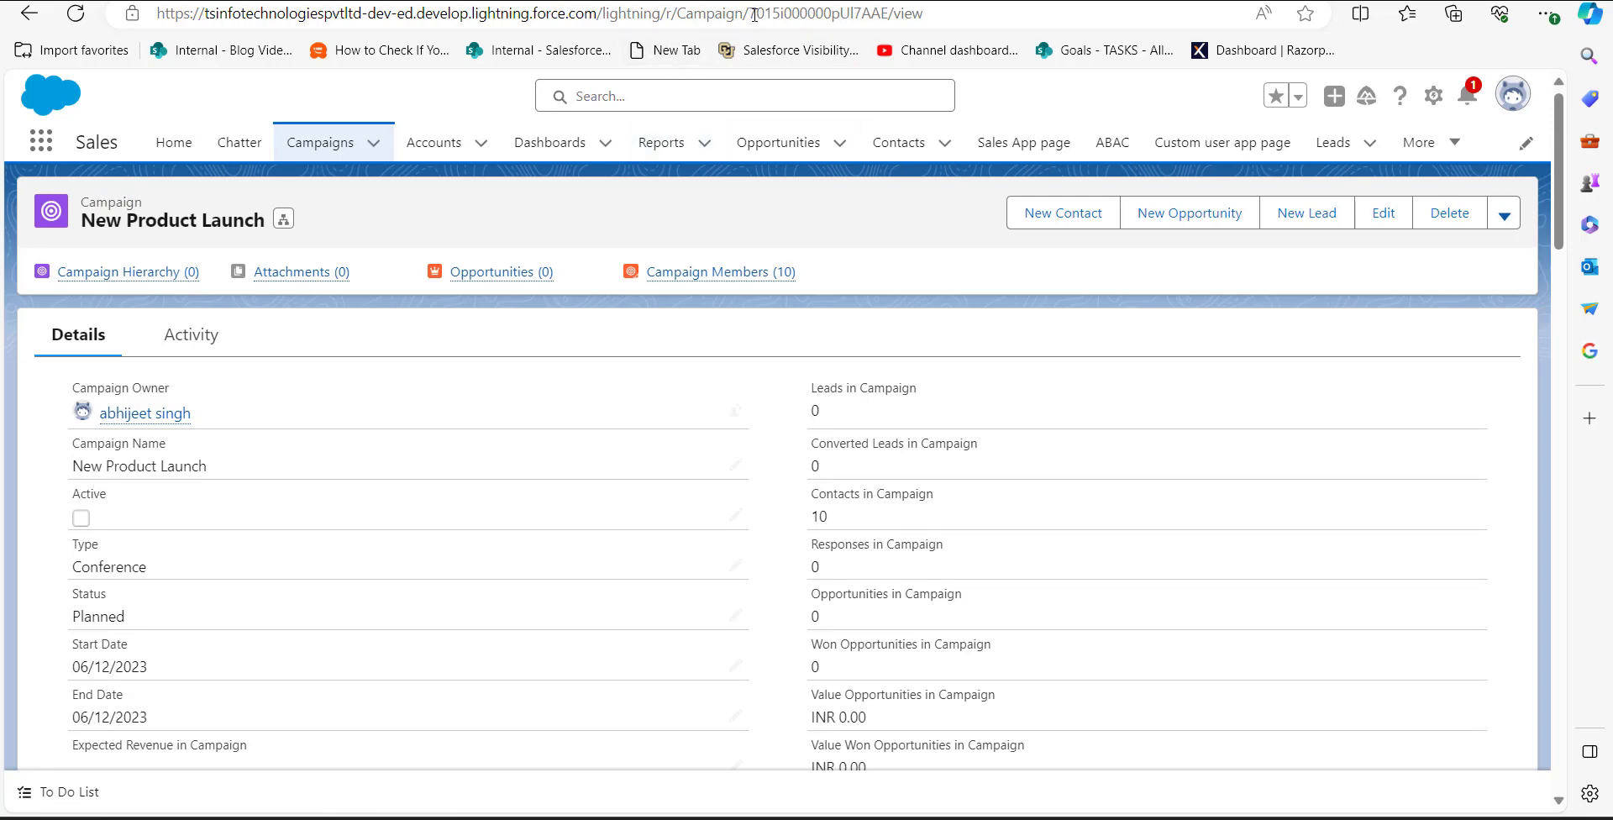
Return to the Campaign import contact workbook and select cell B2
{"action": "mouse_move", "coordinate": [777, 819]}
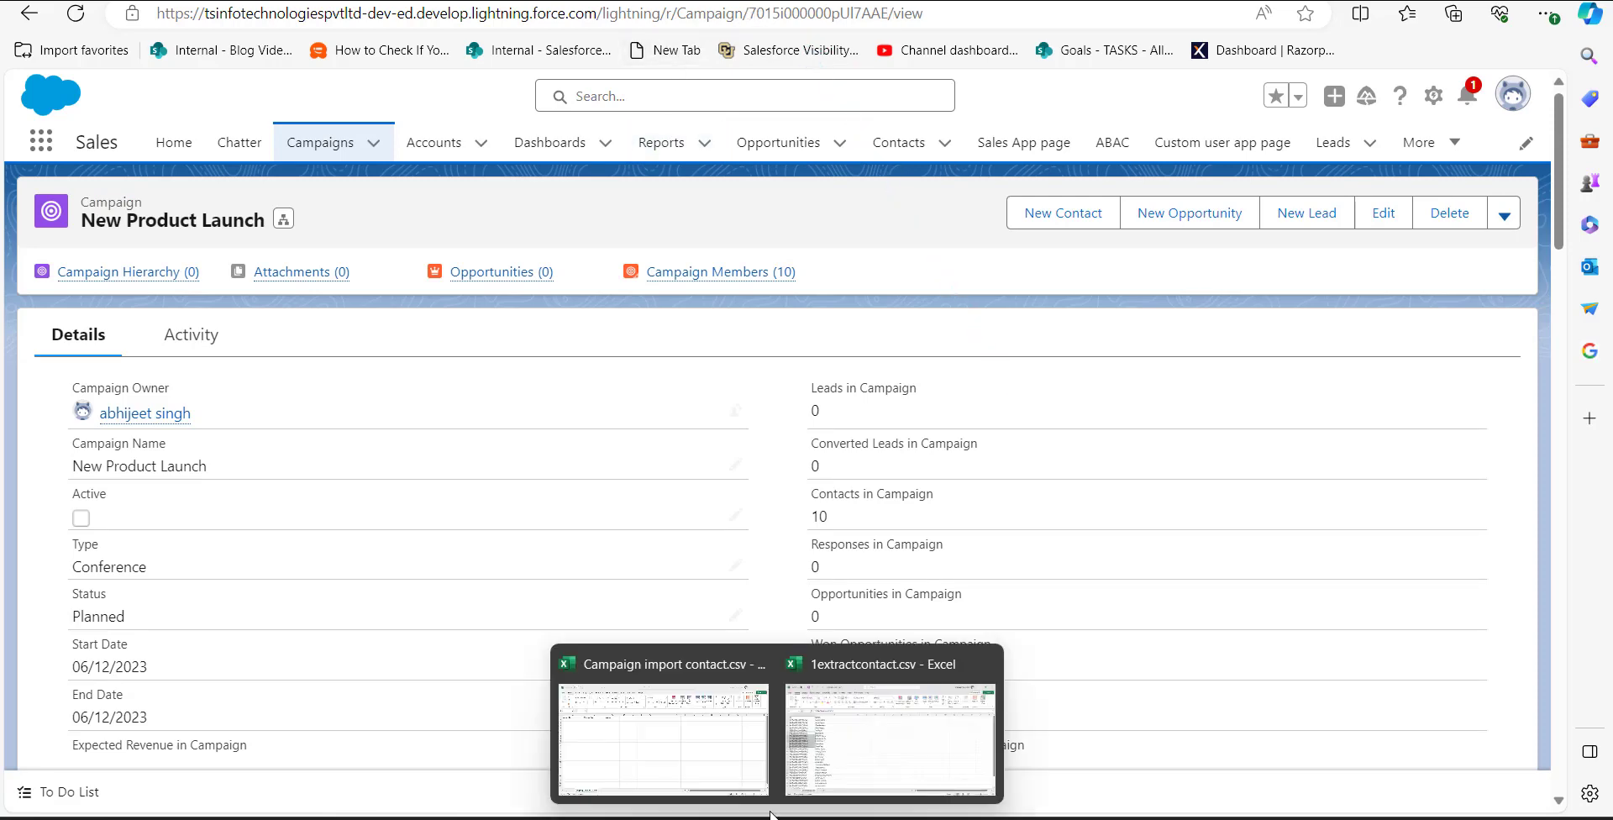
{"action": "left_click", "coordinate": [664, 739]}
{"action": "left_click", "coordinate": [237, 238]}
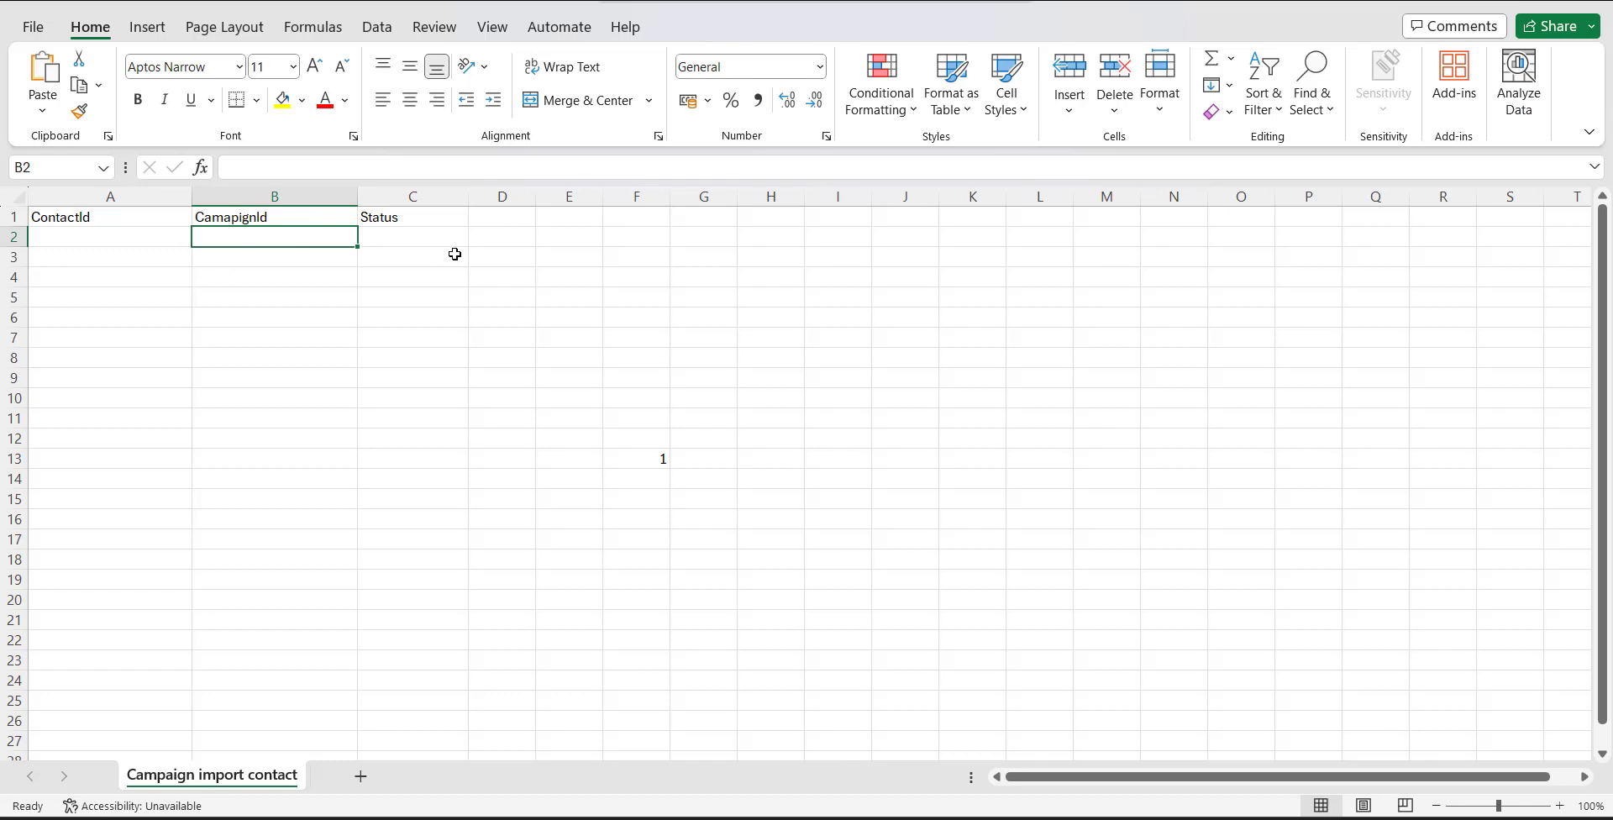
Paste campaign ID 7015i000000pUI7AAE into B2 and fill it down through B6
{"action": "type", "text": "7015i000000pUl7AAE"}
{"action": "left_click_drag", "start_coordinate": [349, 247], "coordinate": [363, 322]}
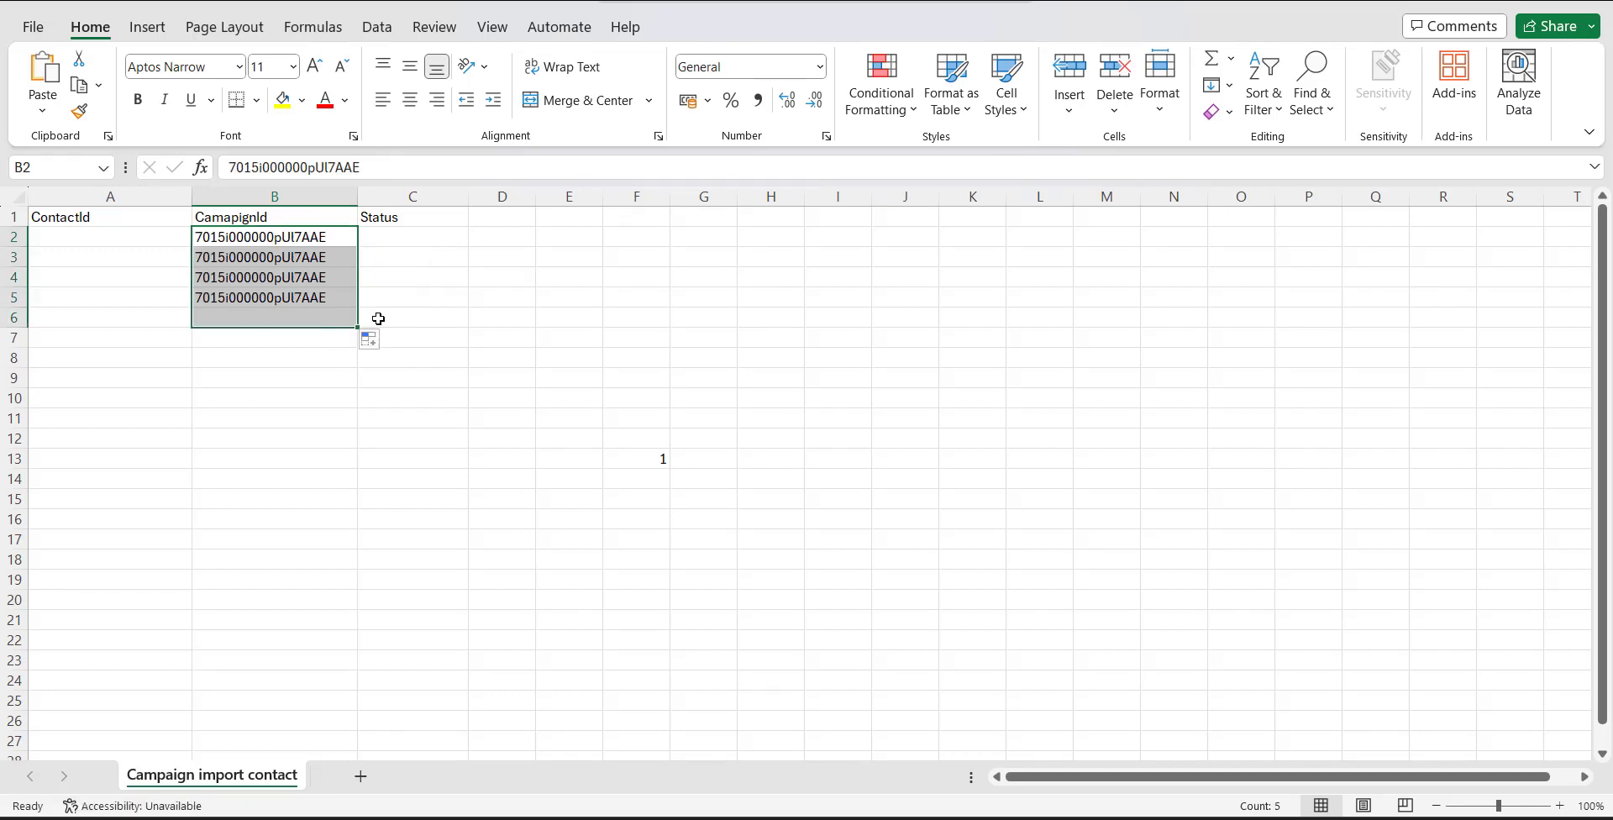
{"action": "left_click", "coordinate": [456, 299]}
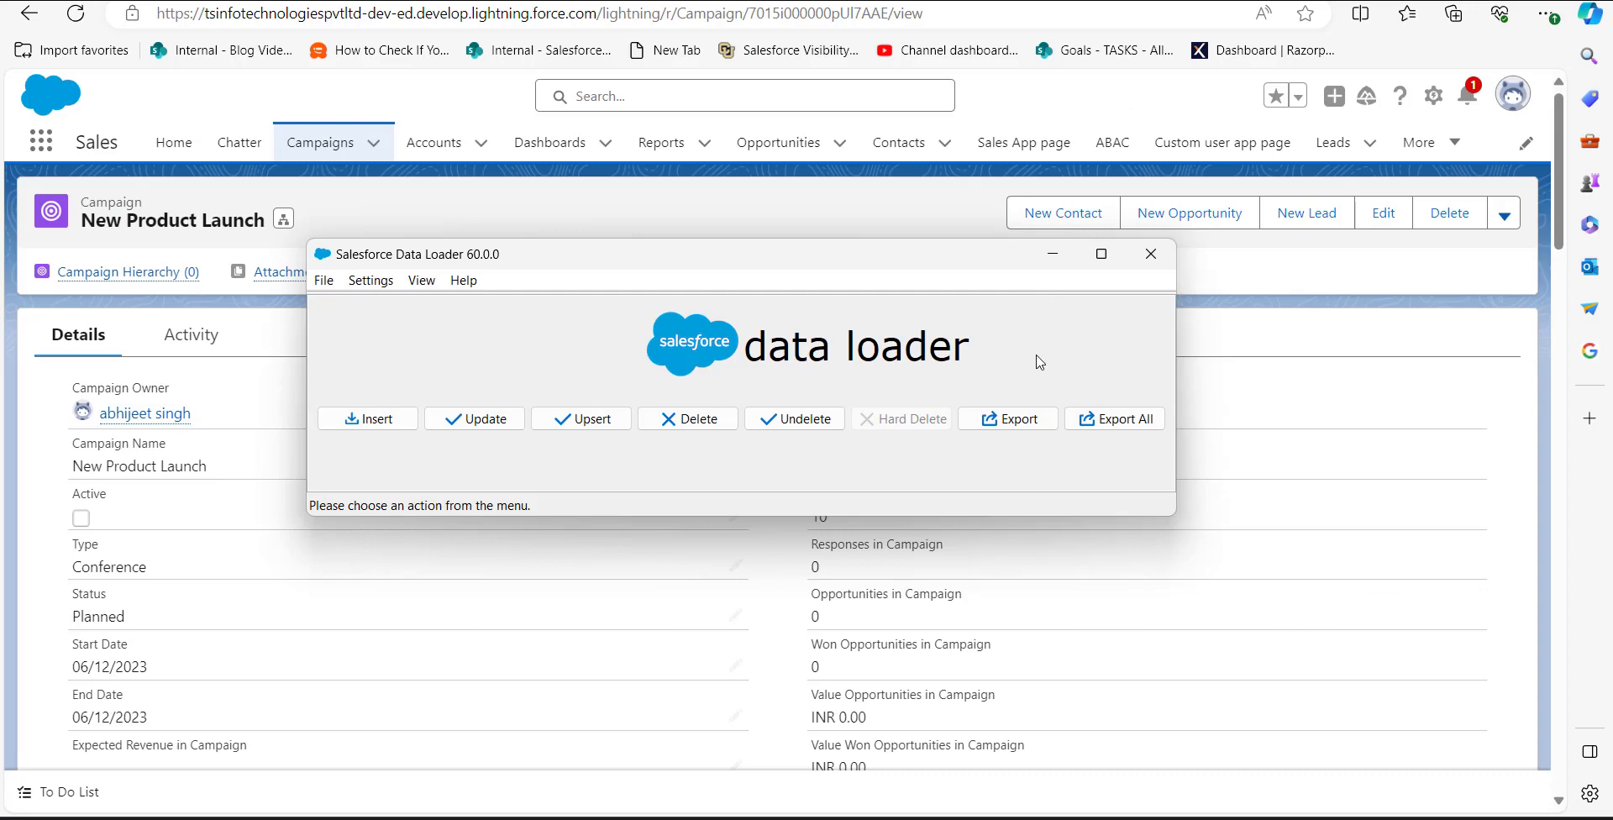
Start a Data Loader export and log in to the Salesforce org
{"action": "left_click", "coordinate": [1014, 420]}
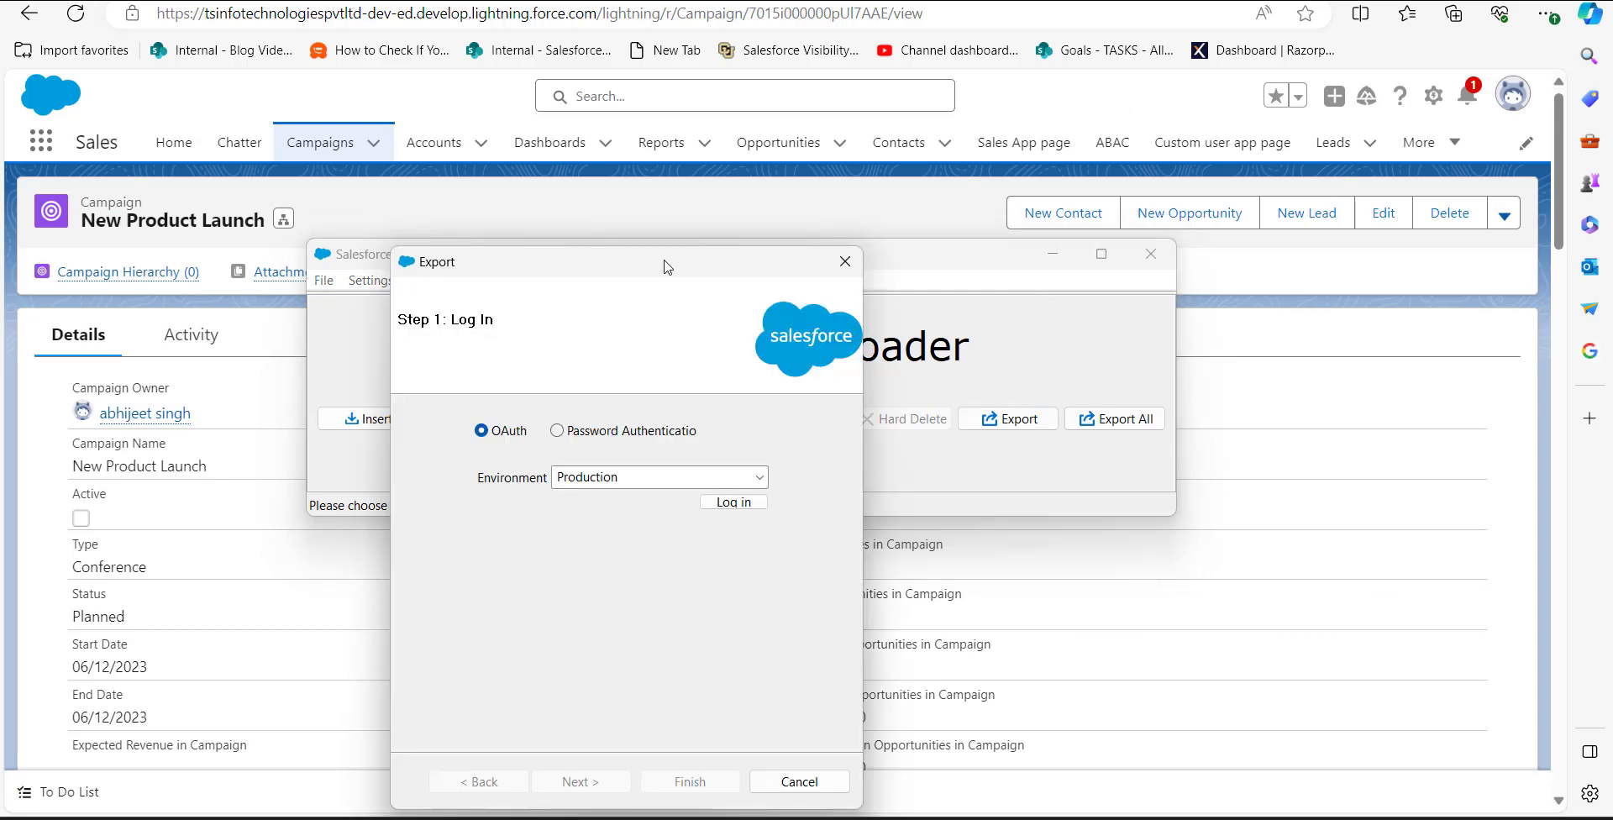
{"action": "left_click_drag", "start_coordinate": [660, 263], "coordinate": [566, 111]}
{"action": "left_click", "coordinate": [638, 350]}
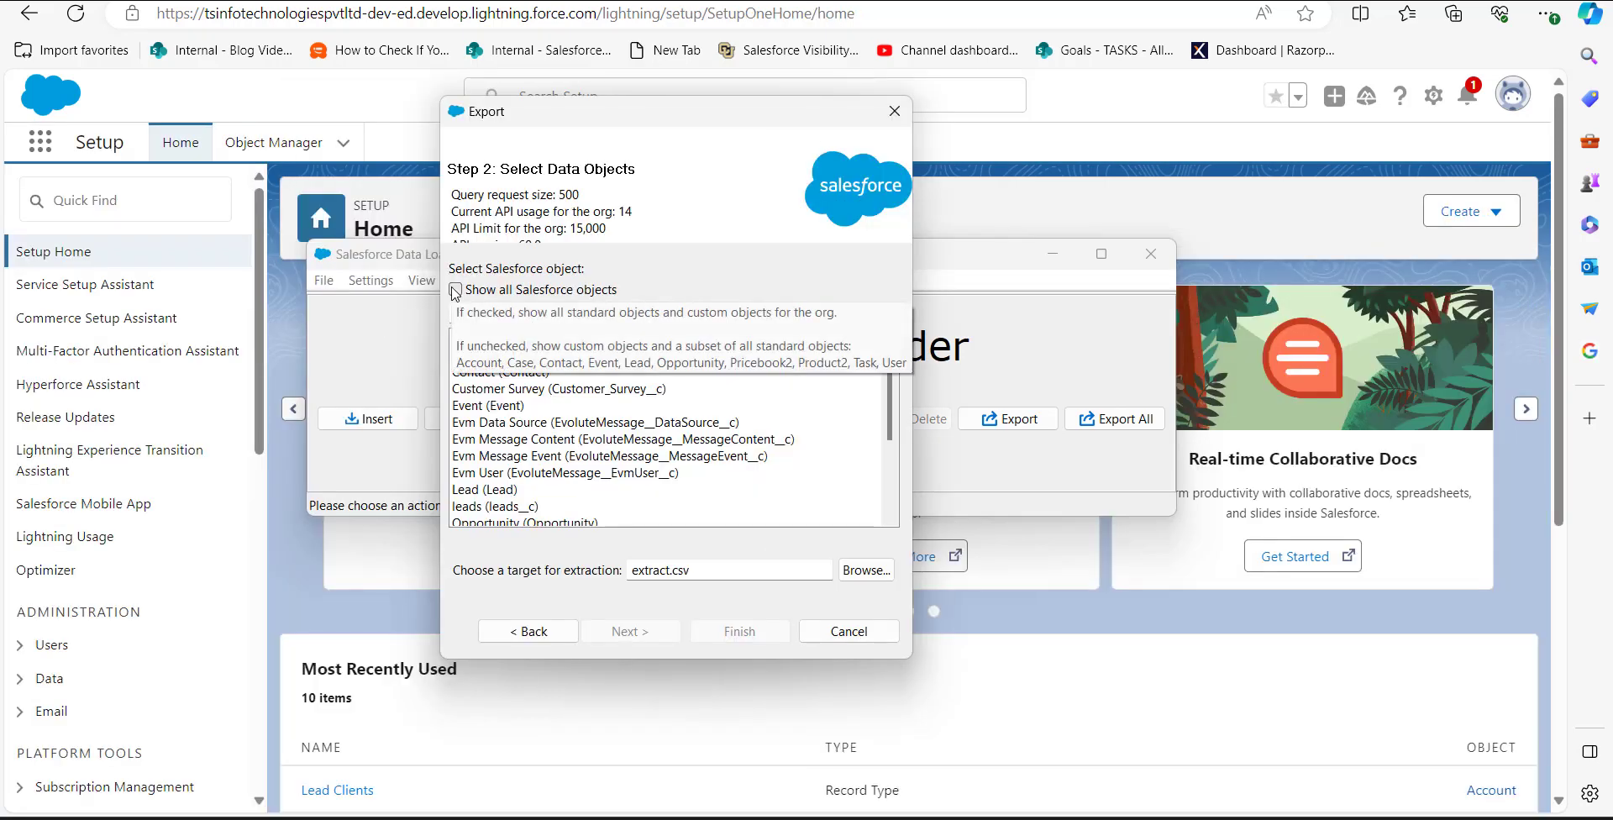
Export Contact records to extractcontactdetials.csv and continue to the query-editing step
{"action": "left_click", "coordinate": [566, 311]}
{"action": "type", "text": "cont"}
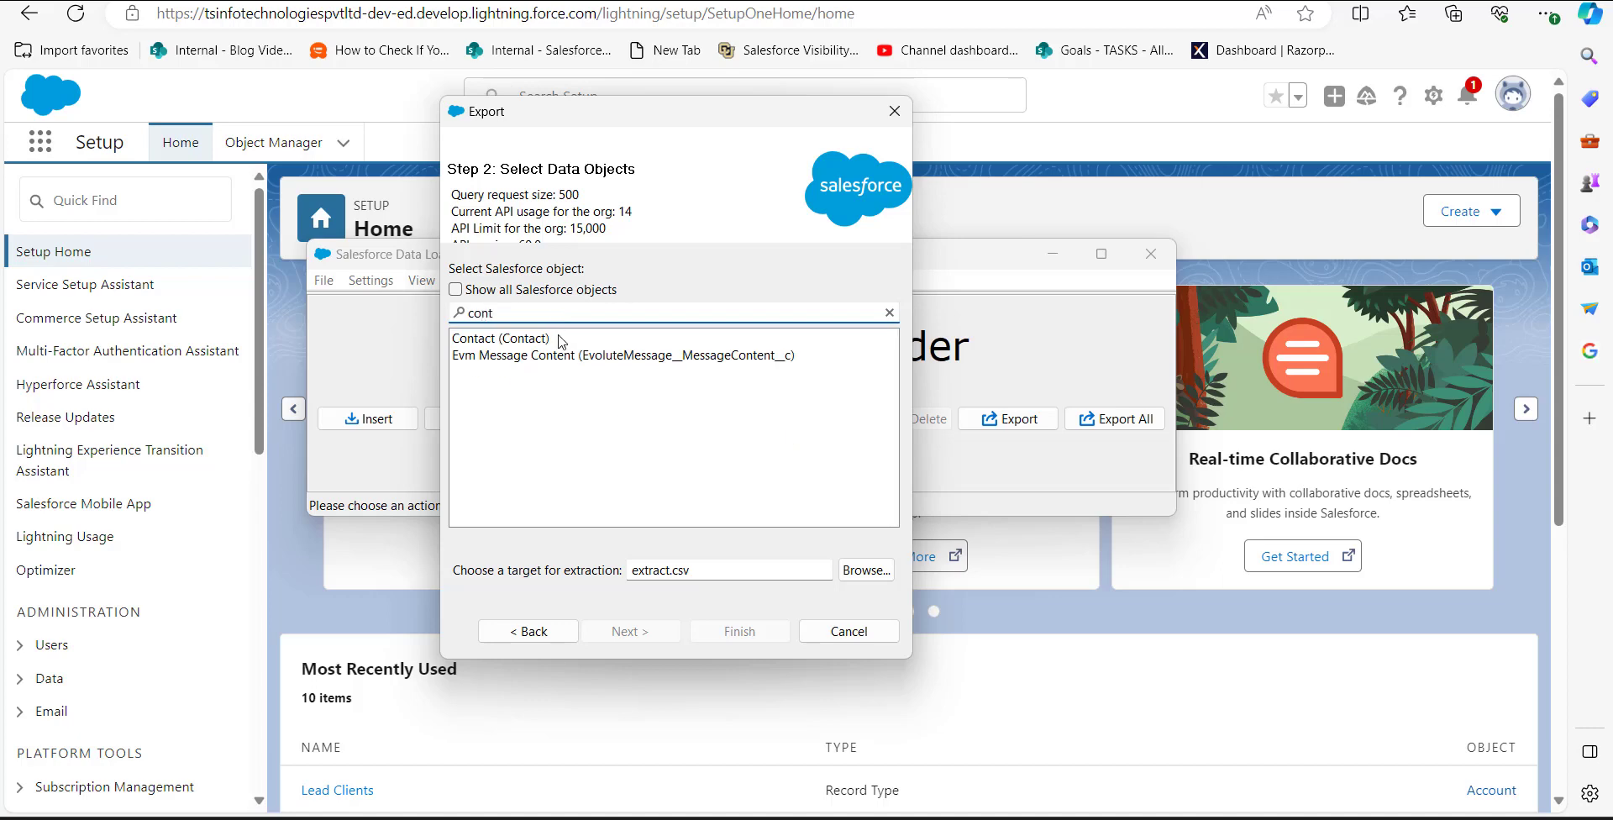
{"action": "left_click", "coordinate": [561, 340]}
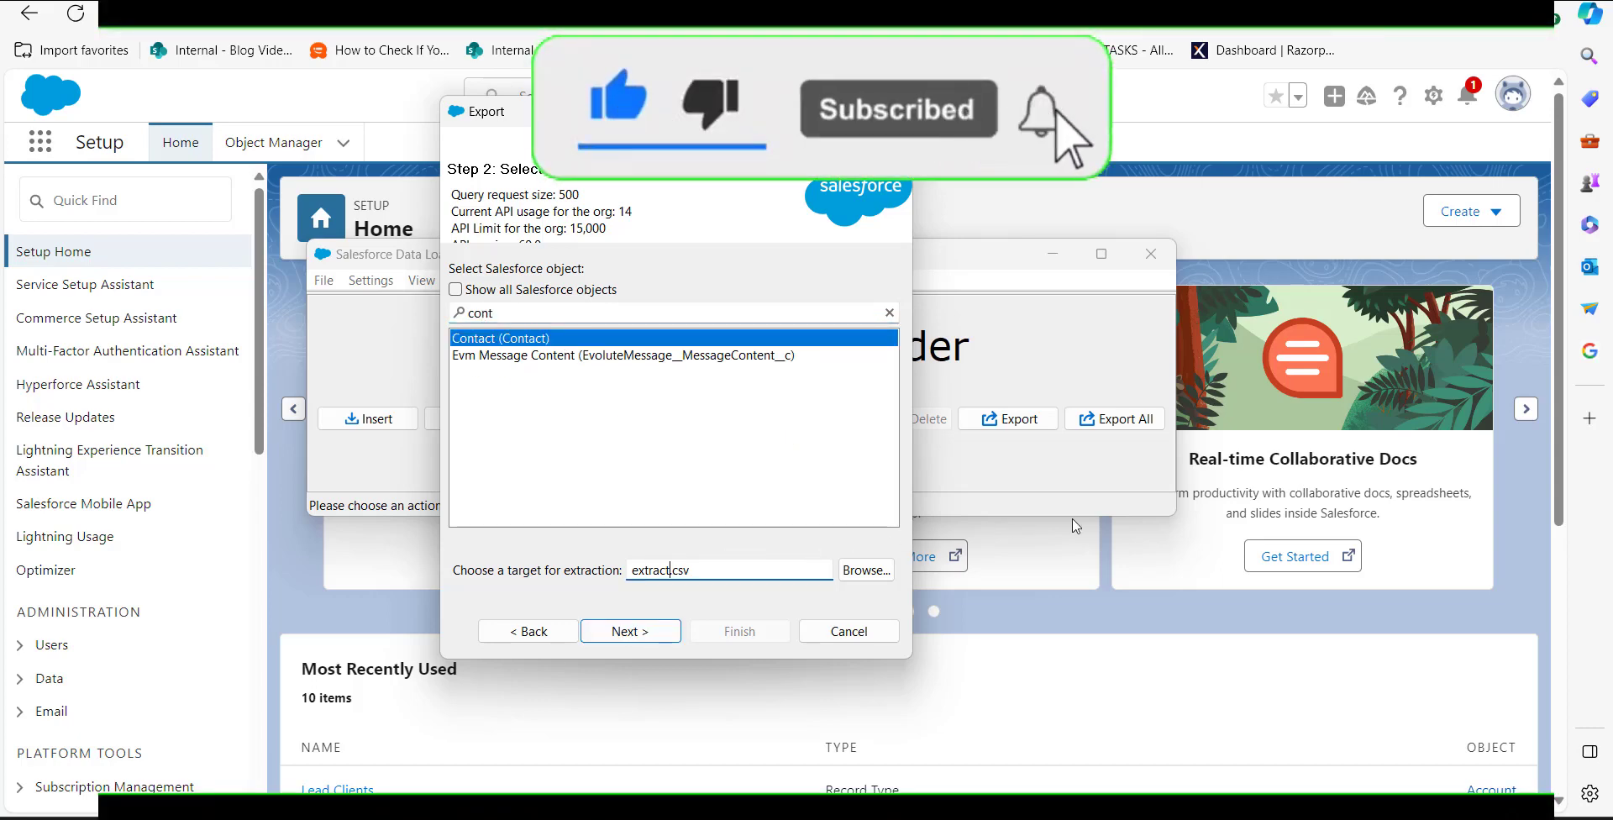
{"action": "type", "text": "contactdetials"}
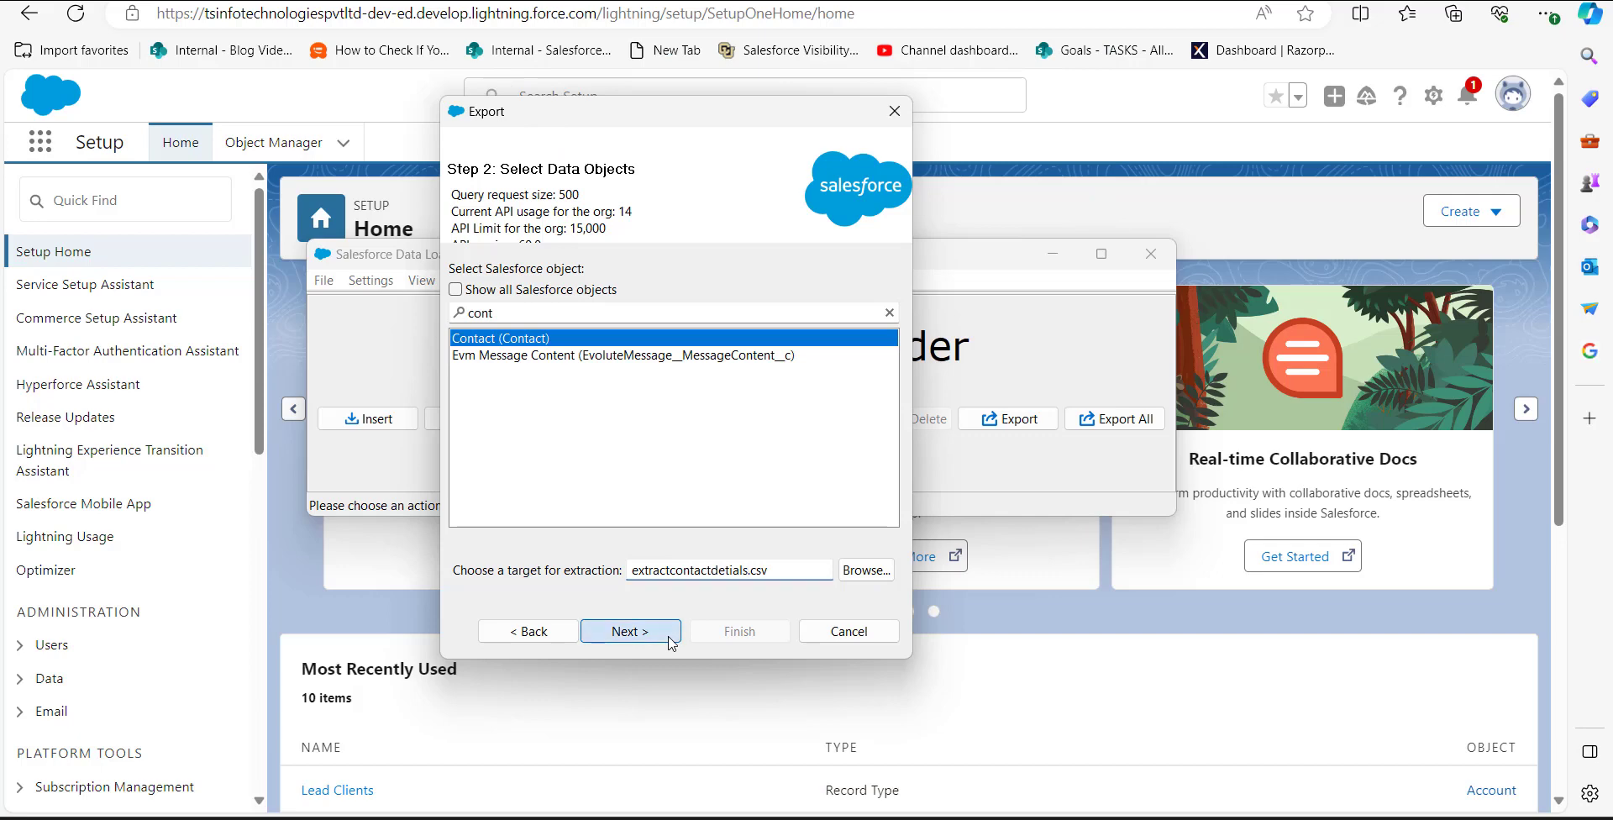
{"action": "left_click", "coordinate": [648, 635]}
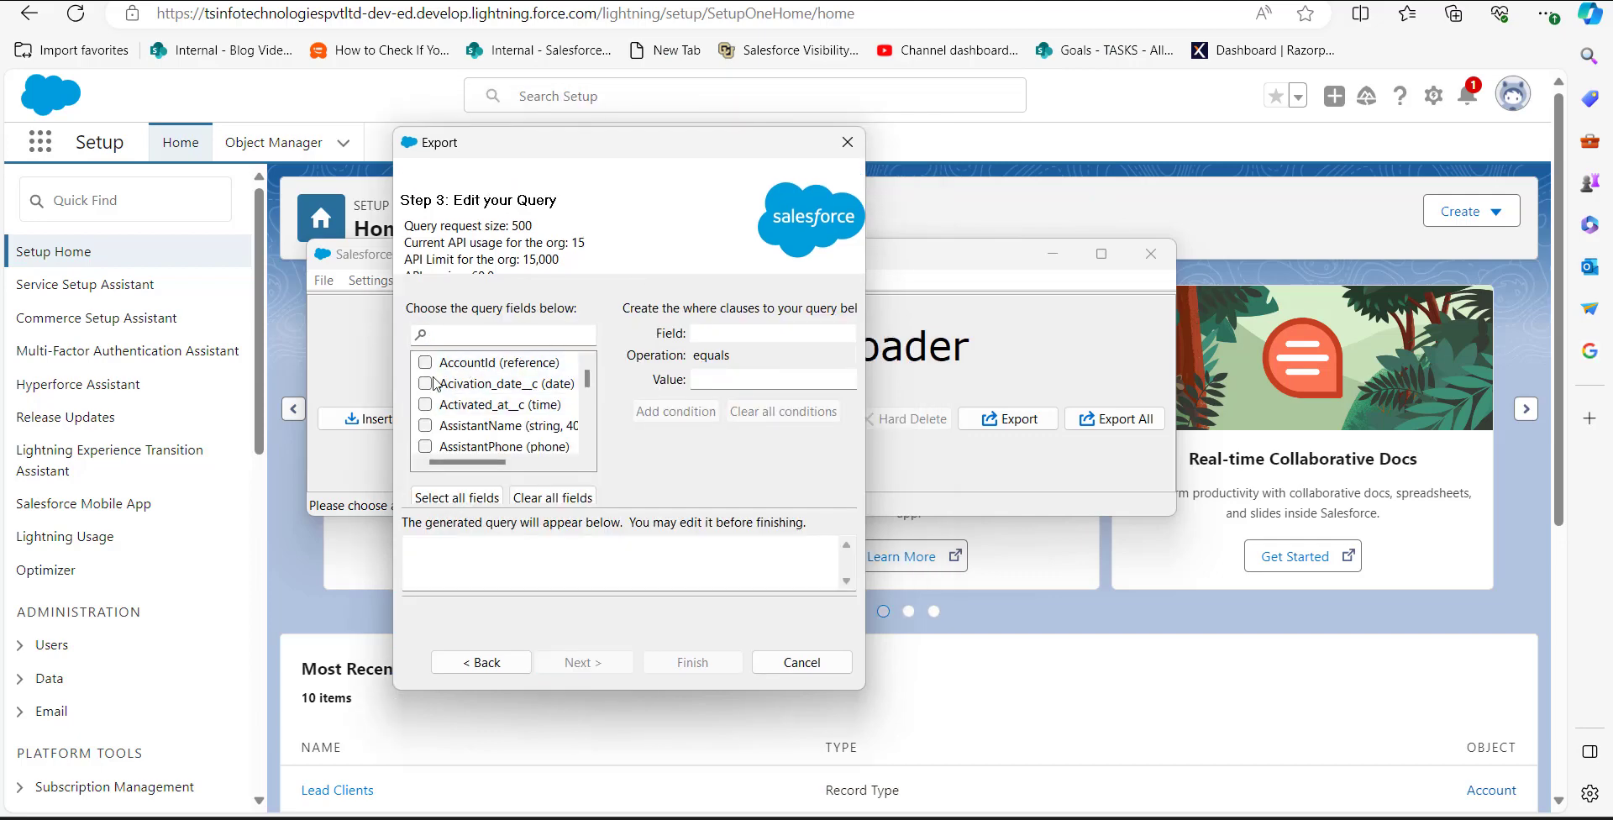
Select the Id and Name fields for the Contact export query
{"action": "scroll", "coordinate": [433, 383], "scroll_direction": "down", "scroll_amount": 10}
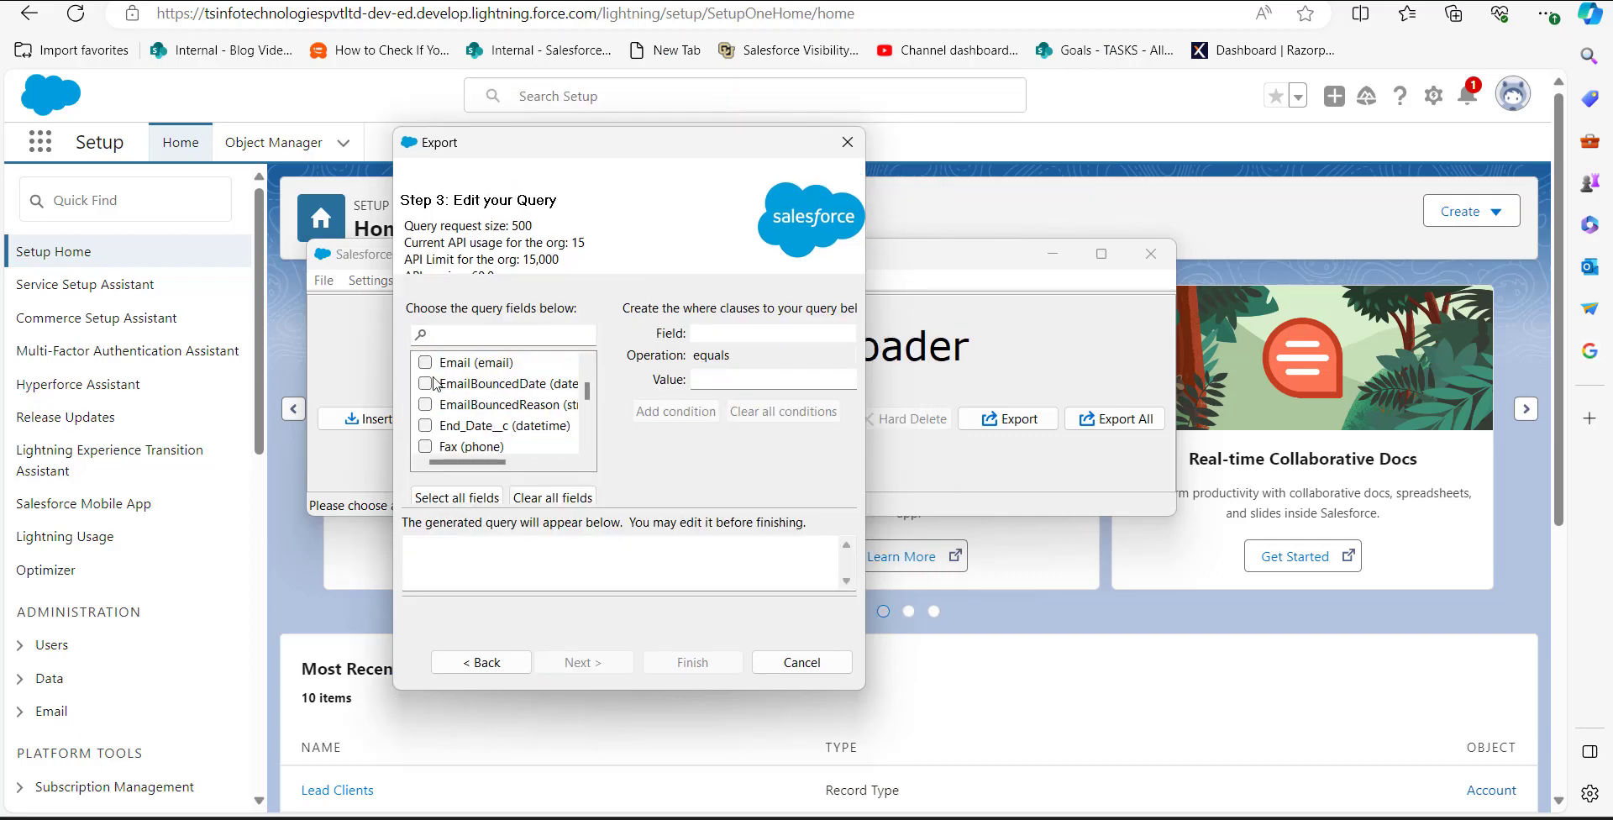
{"action": "scroll", "coordinate": [451, 415], "scroll_direction": "down", "scroll_amount": 5}
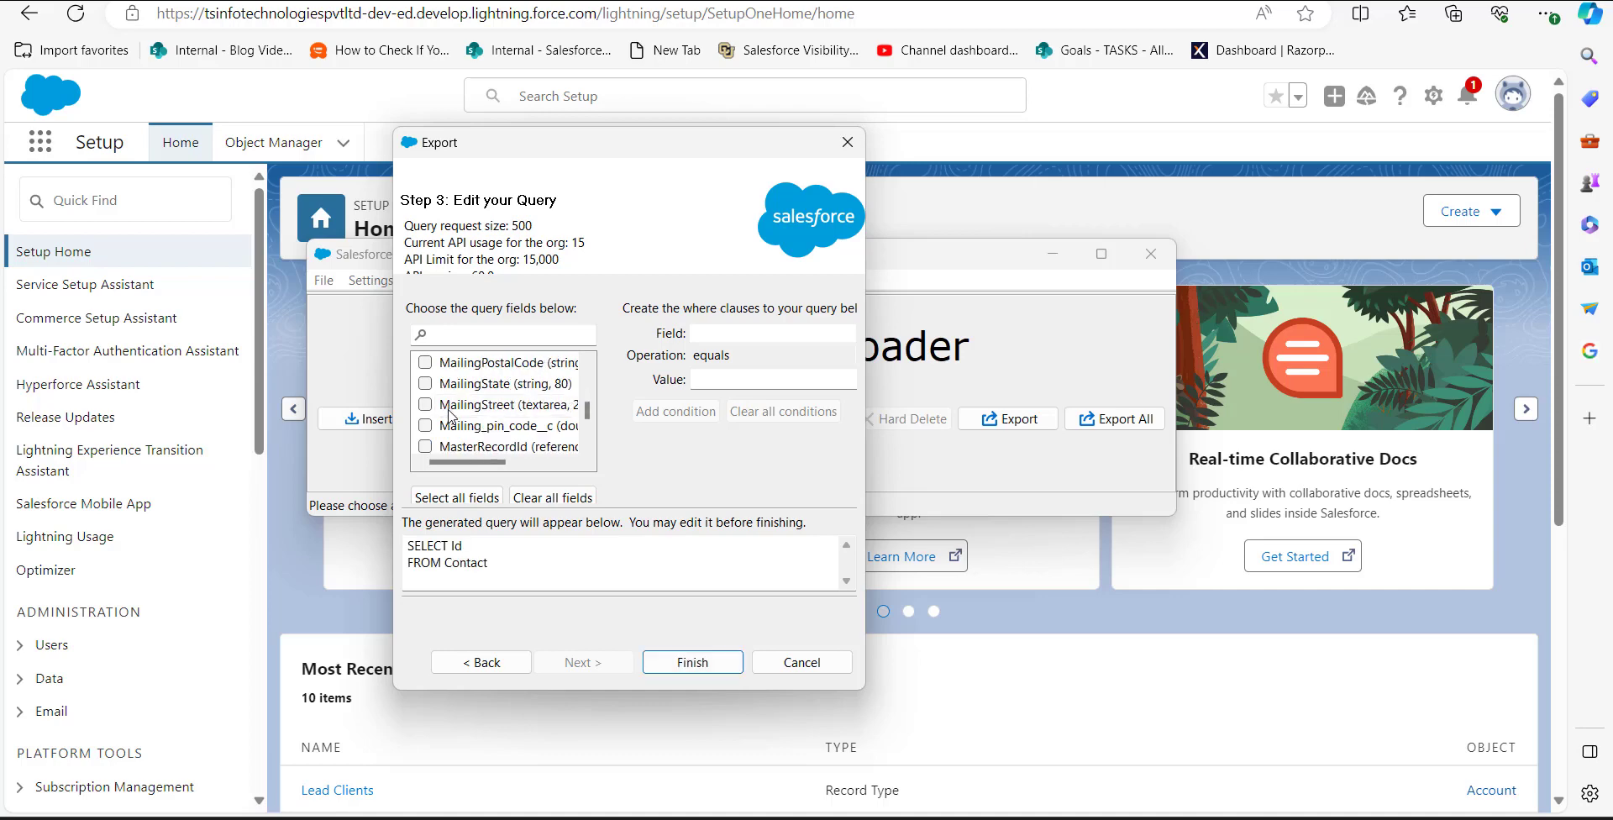
{"action": "scroll", "coordinate": [451, 415], "scroll_direction": "up", "scroll_amount": 2}
{"action": "left_click", "coordinate": [425, 404]}
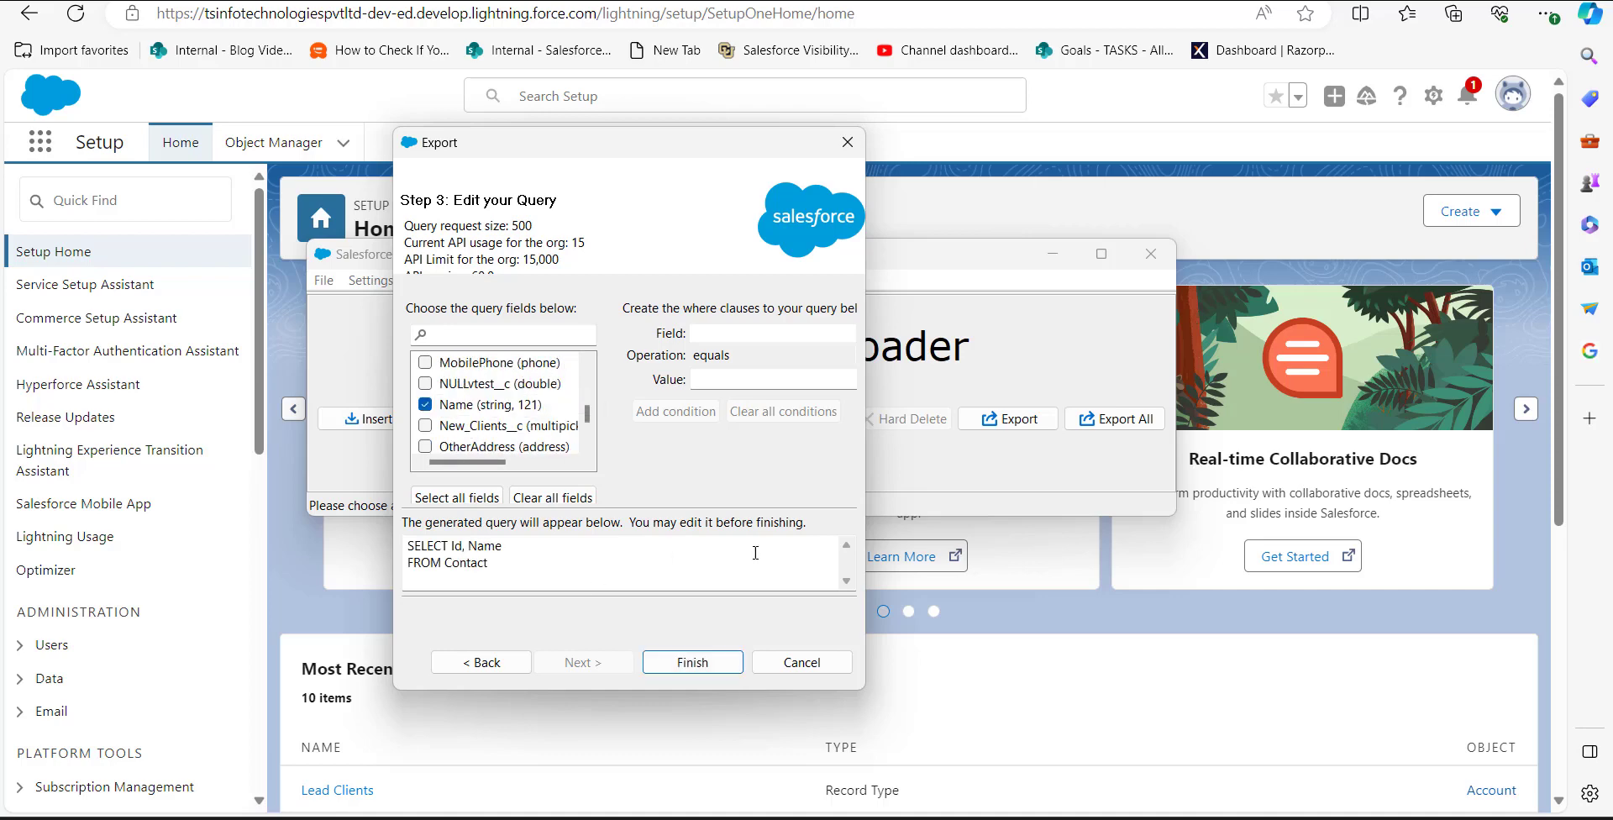
Run the export of all 31 contacts and open the extracted file in Excel
{"action": "left_click", "coordinate": [693, 661]}
{"action": "left_click", "coordinate": [847, 479]}
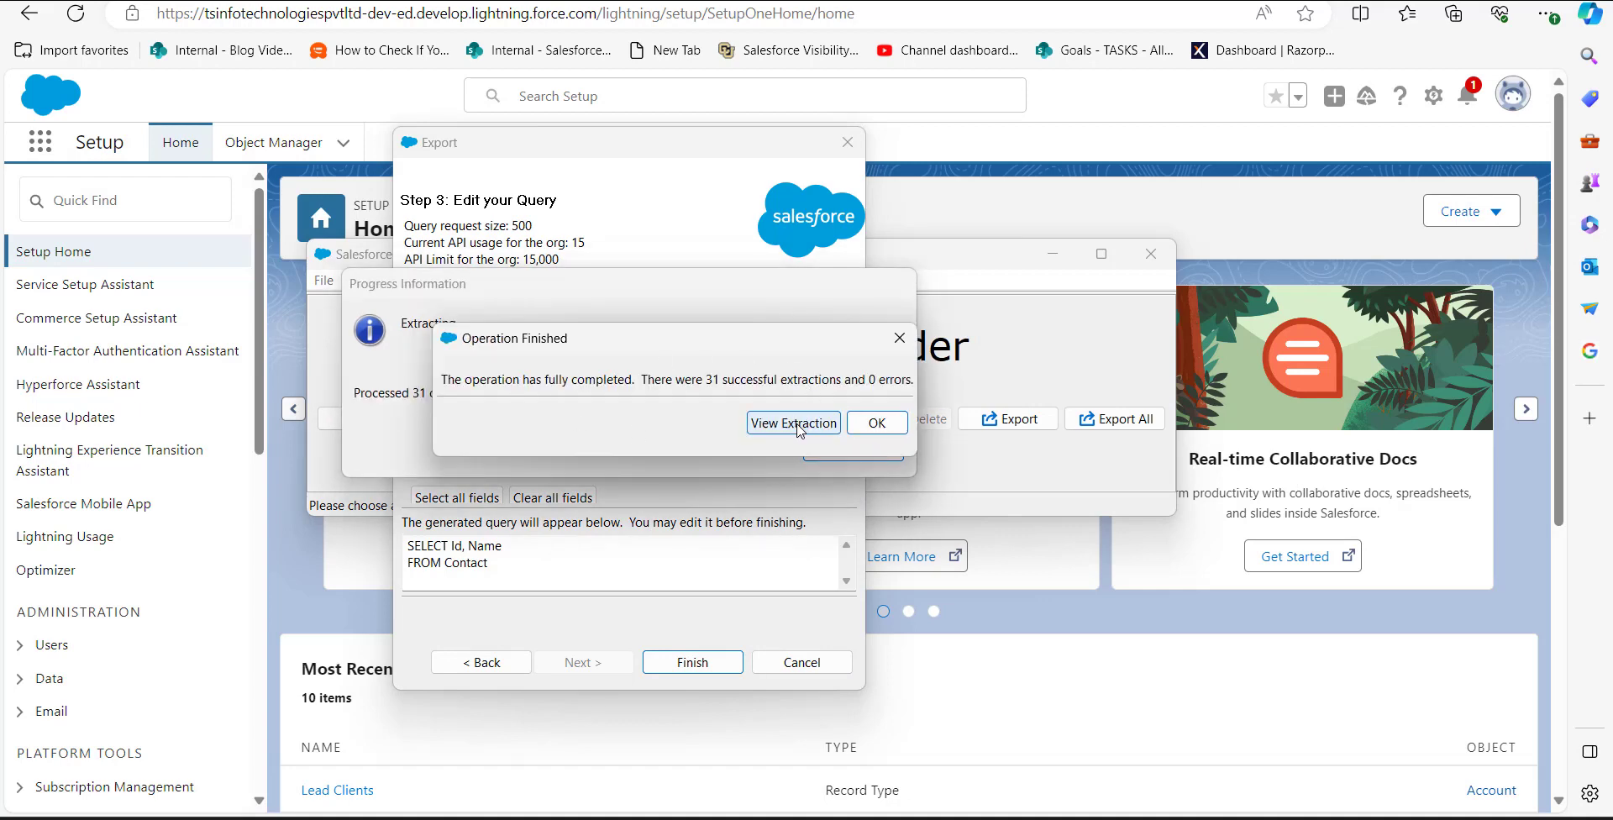
{"action": "left_click", "coordinate": [795, 423]}
{"action": "left_click", "coordinate": [589, 626]}
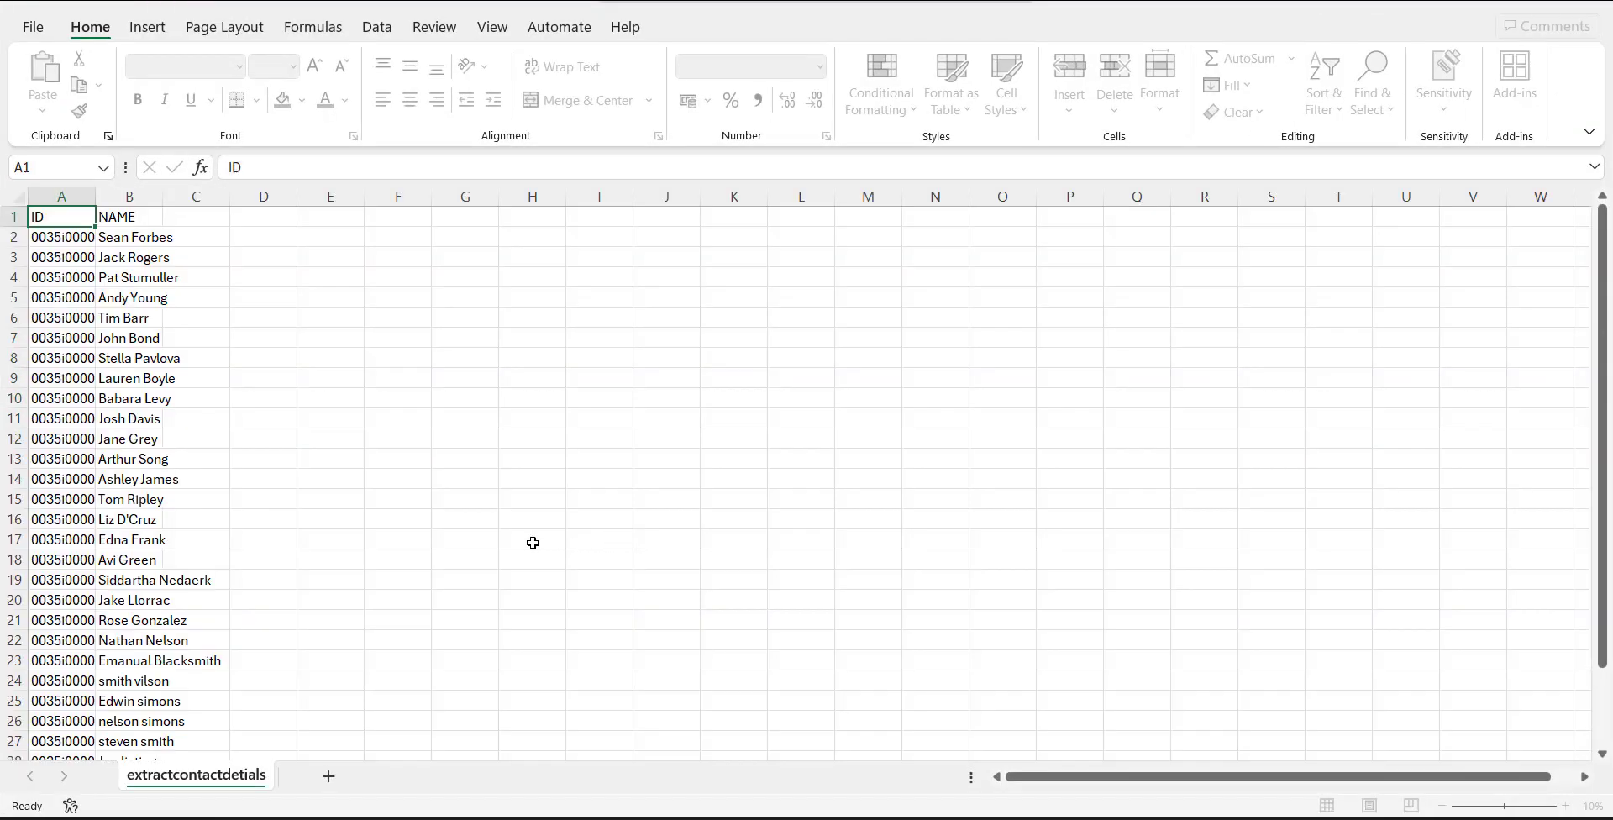
Copy five extracted contact IDs into ContactId cells A2:A6 of the Campaign import contact sheet
{"action": "left_click_drag", "start_coordinate": [324, 196], "coordinate": [435, 196]}
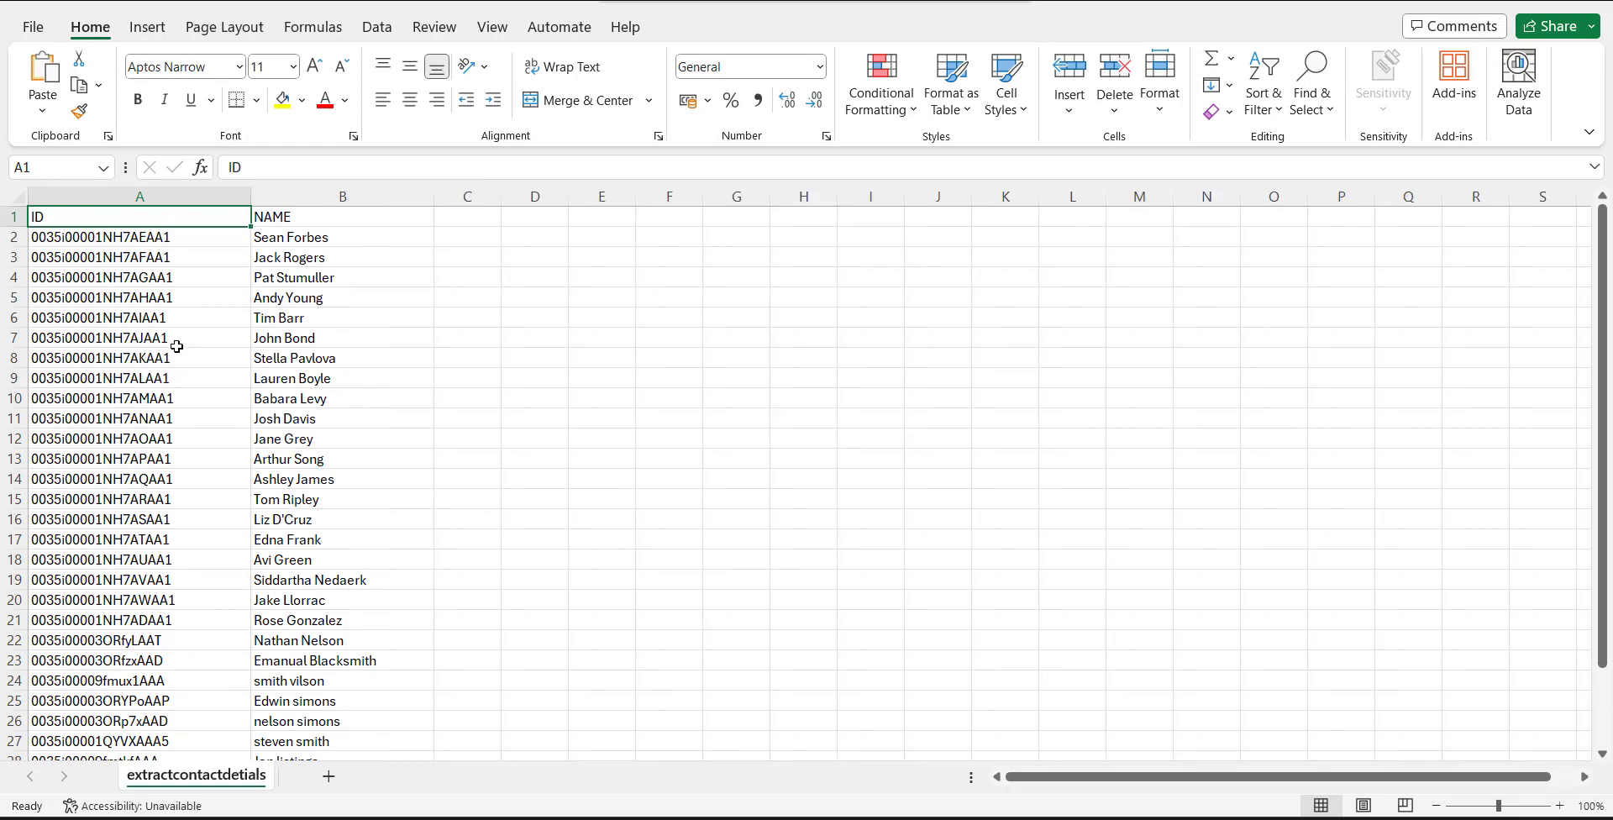
{"action": "left_click_drag", "start_coordinate": [165, 336], "coordinate": [153, 443]}
{"action": "key", "text": "ctrl+c"}
{"action": "key", "text": "alt+Tab"}
{"action": "left_click_drag", "start_coordinate": [129, 238], "coordinate": [128, 312]}
{"action": "key", "text": "ctrl+v"}
Set Status to TRUE in C2 and fill it down through C6
{"action": "double_click", "coordinate": [441, 242]}
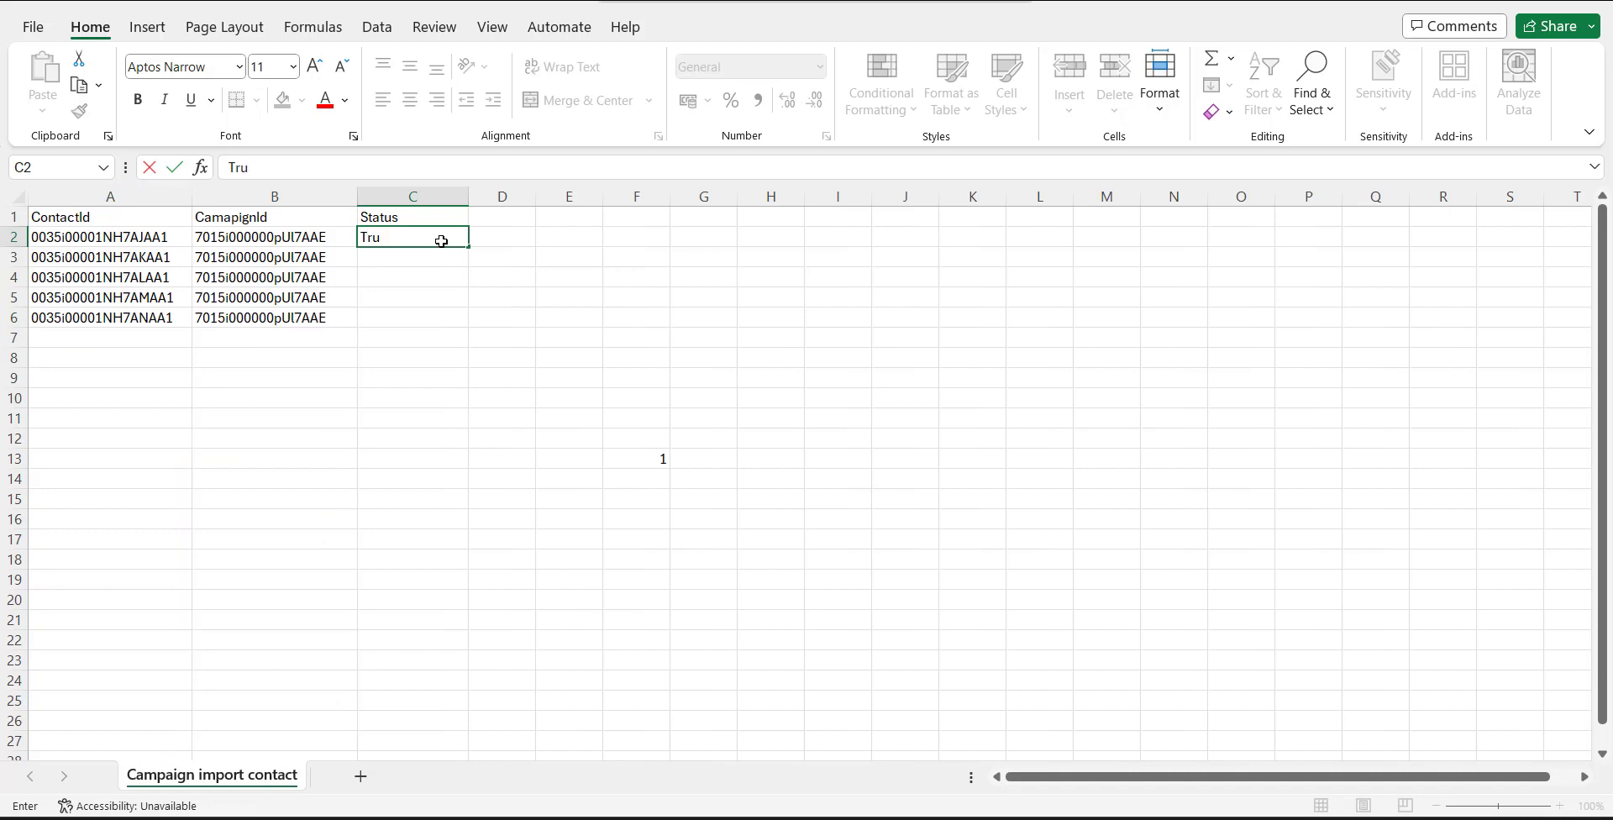
{"action": "key", "text": "Return"}
{"action": "left_click", "coordinate": [441, 242]}
{"action": "double_click", "coordinate": [467, 247]}
{"action": "left_click", "coordinate": [569, 276]}
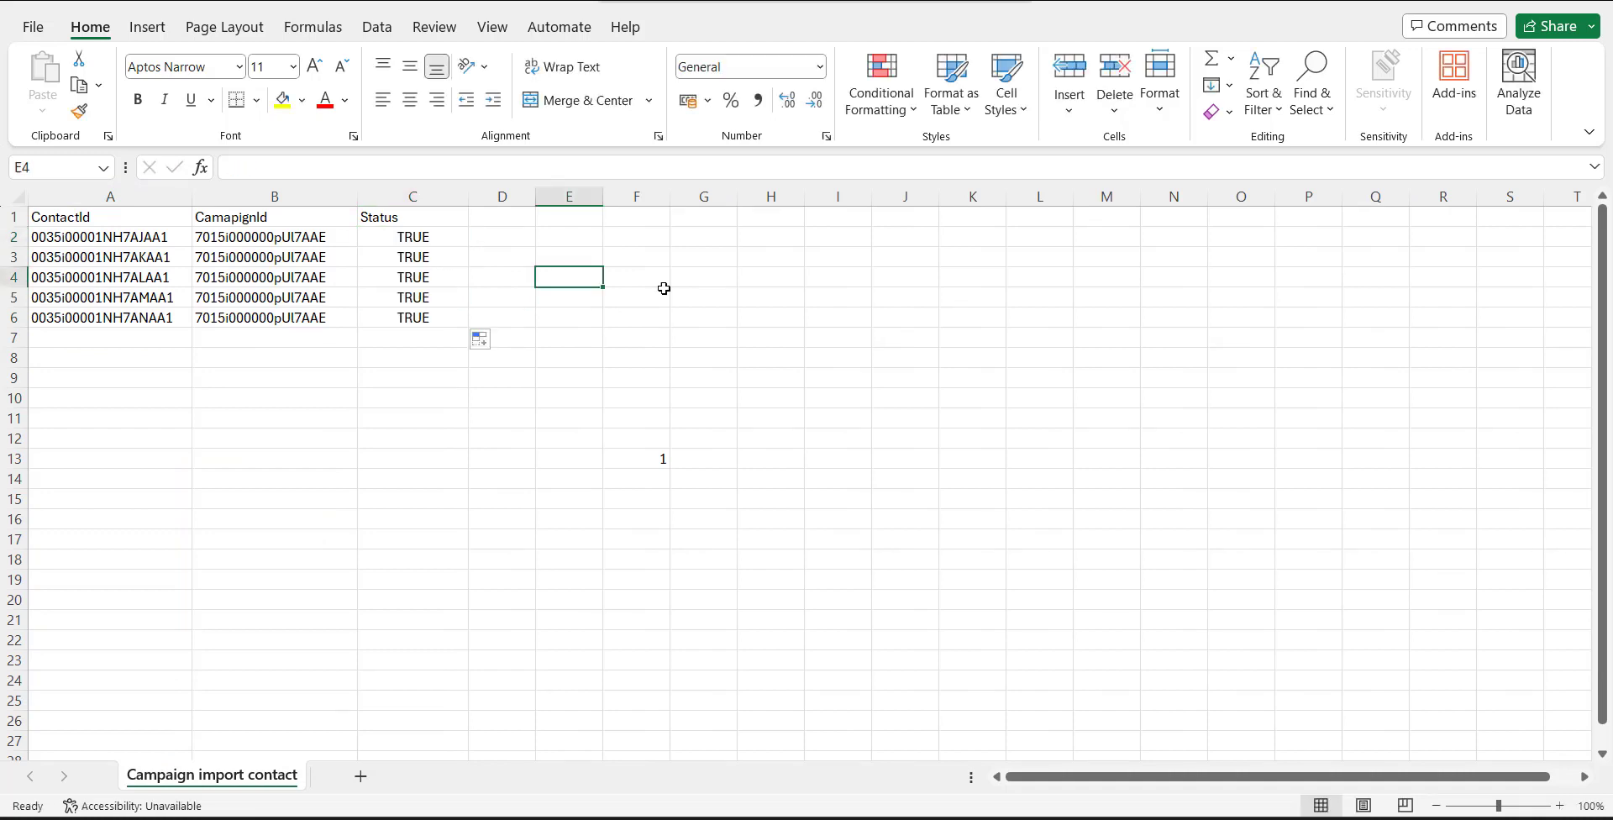
{"action": "left_click", "coordinate": [42, 37]}
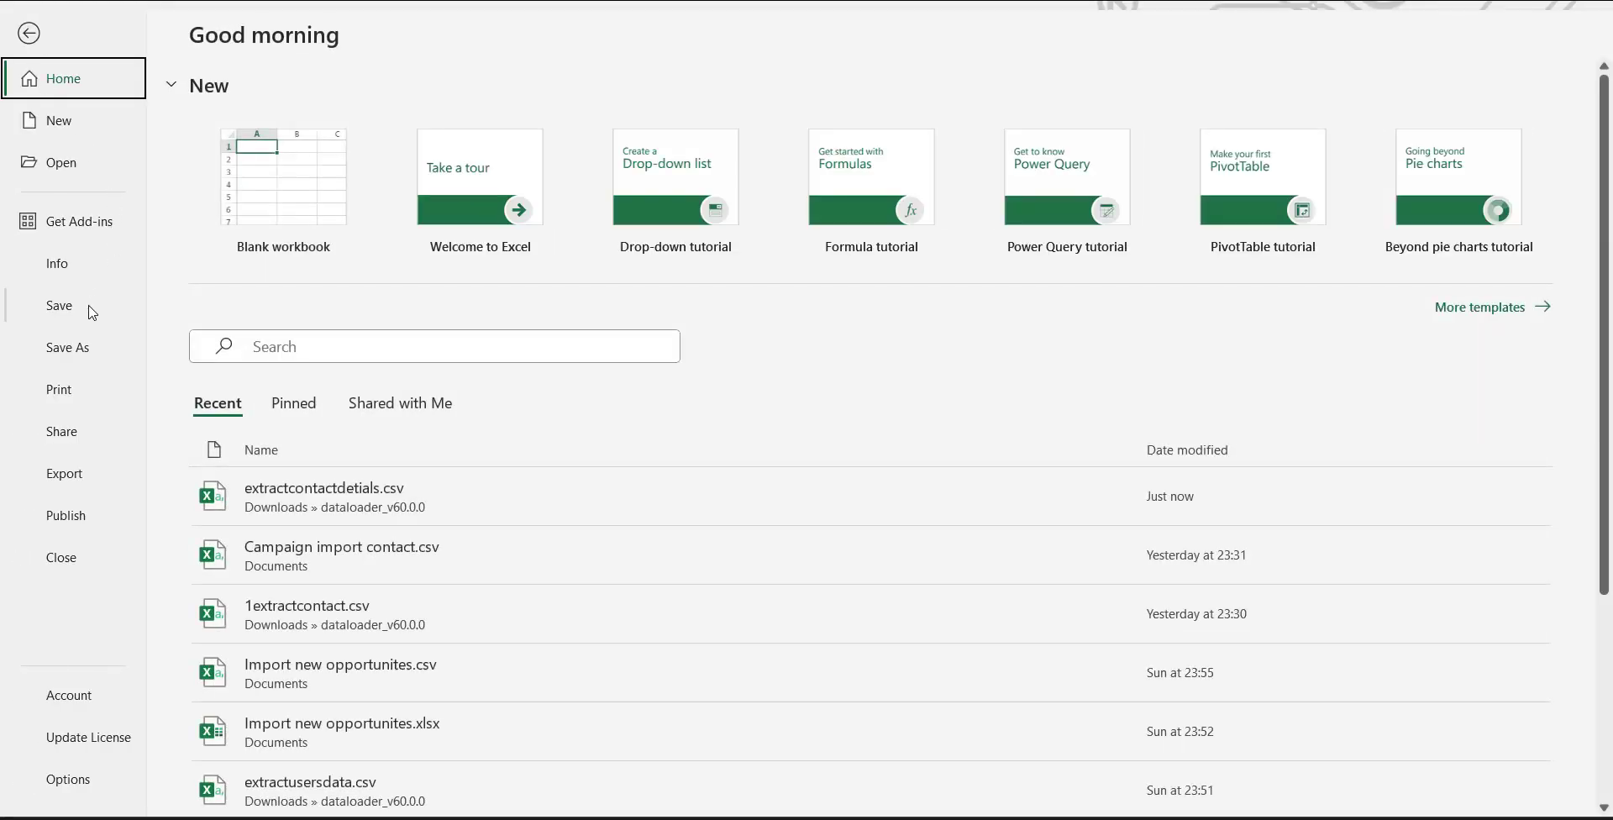
Save the sheet via Save As to This PC, then close Data Loader's CSV Viewer
{"action": "left_click", "coordinate": [79, 348]}
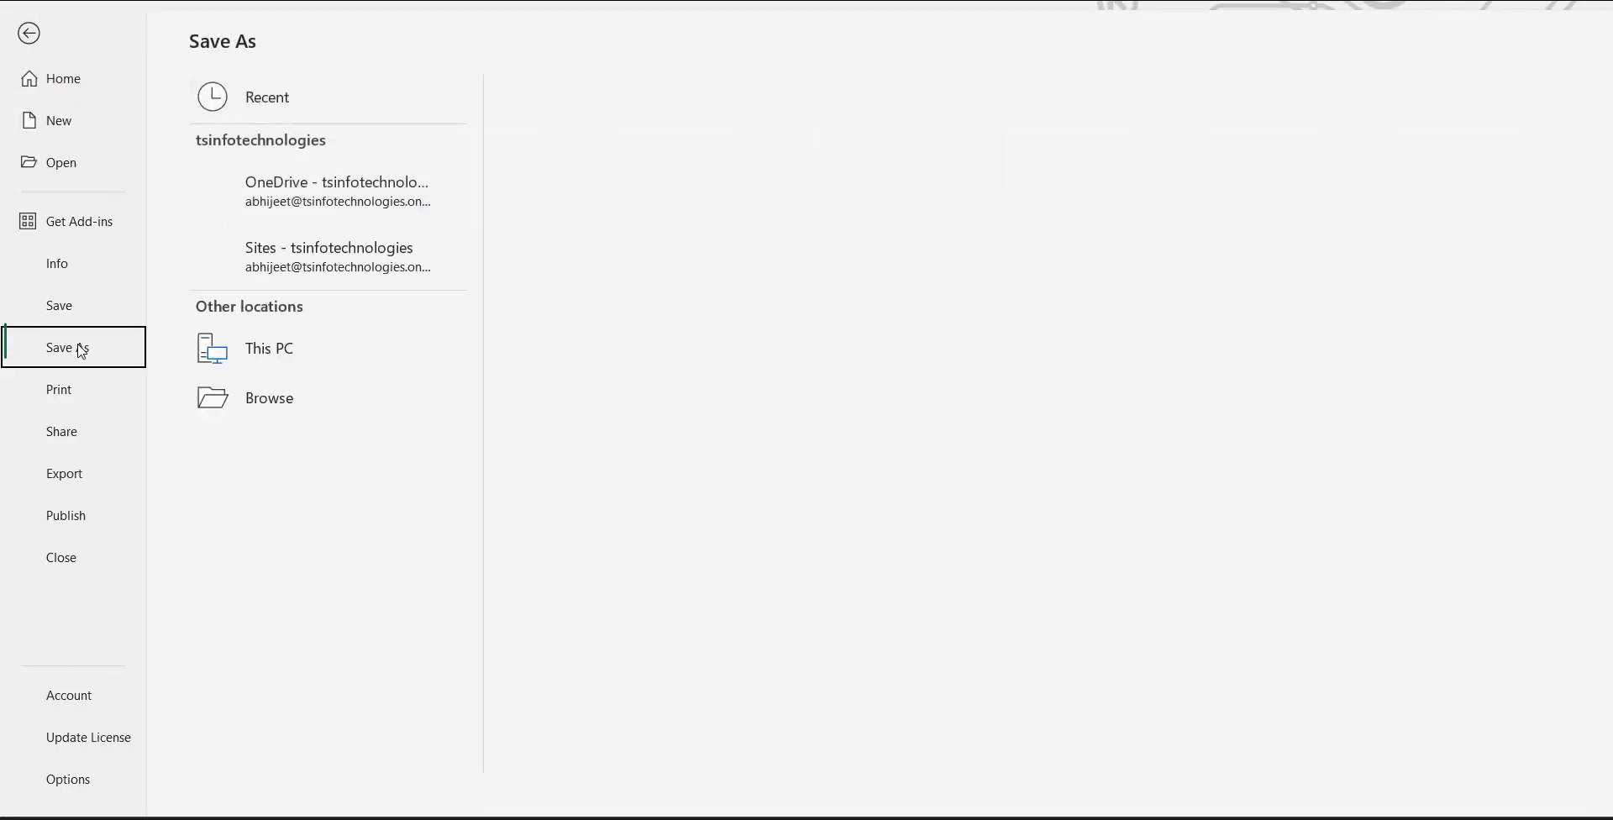
{"action": "left_click", "coordinate": [332, 349]}
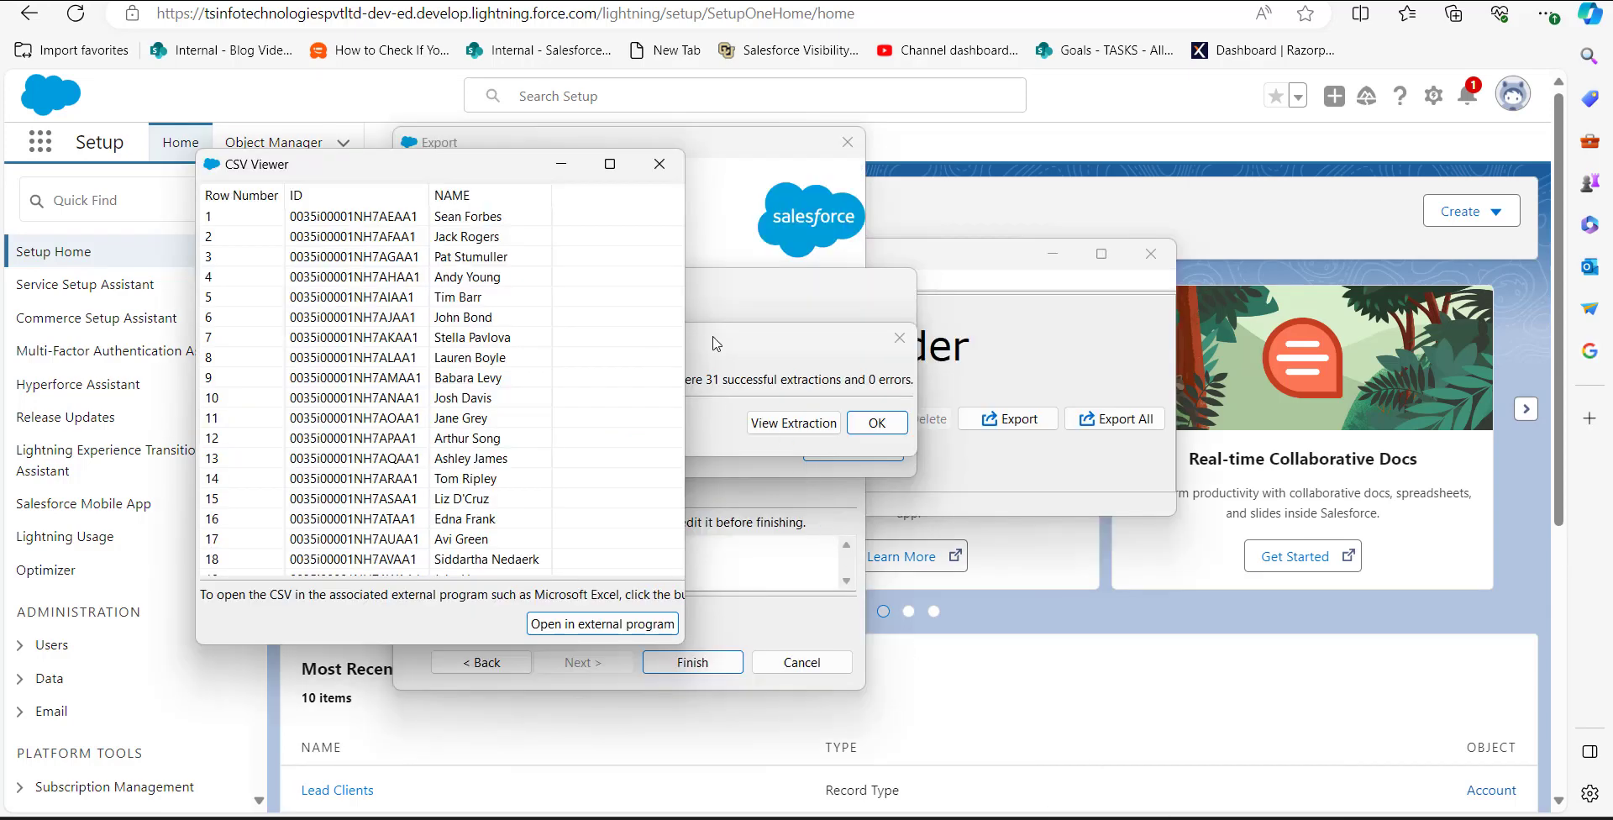
{"action": "left_click", "coordinate": [660, 173]}
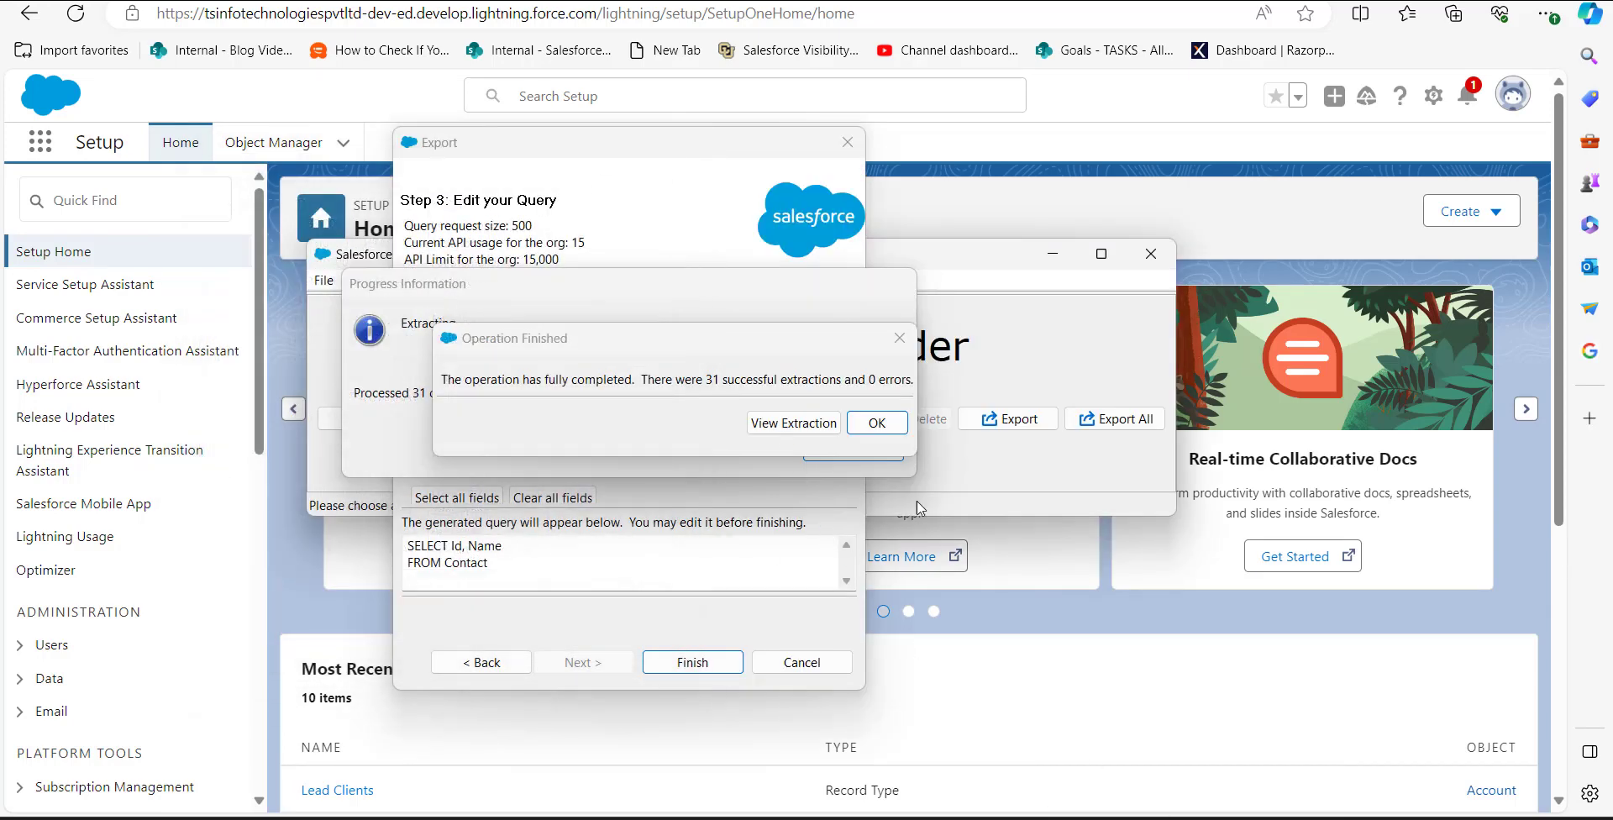
Dismiss the export summary and start an insert targeting the Campaign Member object
{"action": "left_click", "coordinate": [896, 420]}
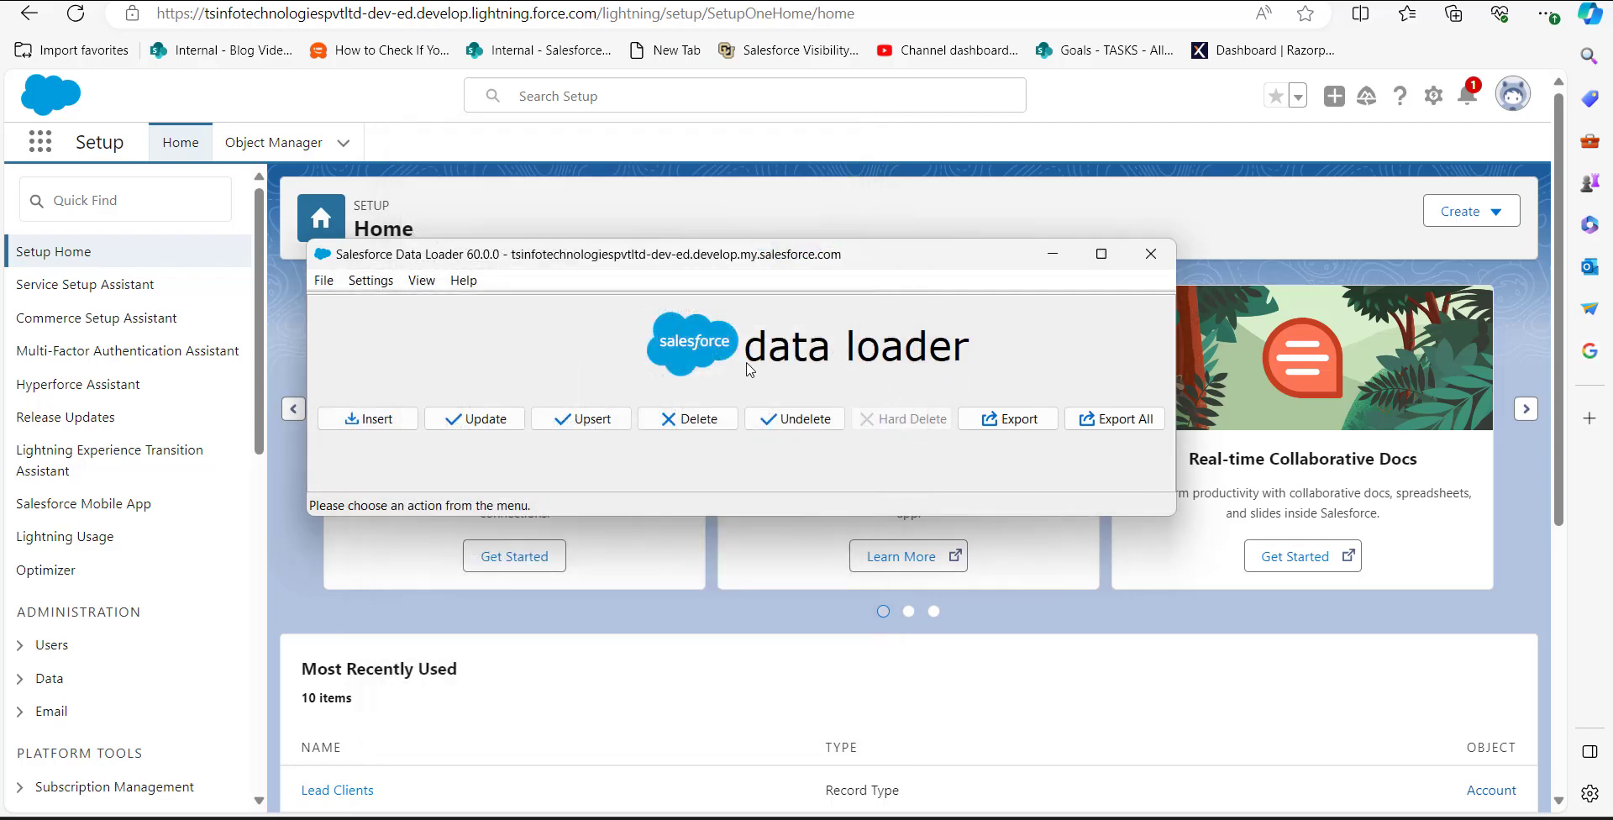
{"action": "left_click", "coordinate": [378, 427]}
{"action": "left_click_drag", "start_coordinate": [695, 273], "coordinate": [776, 120]}
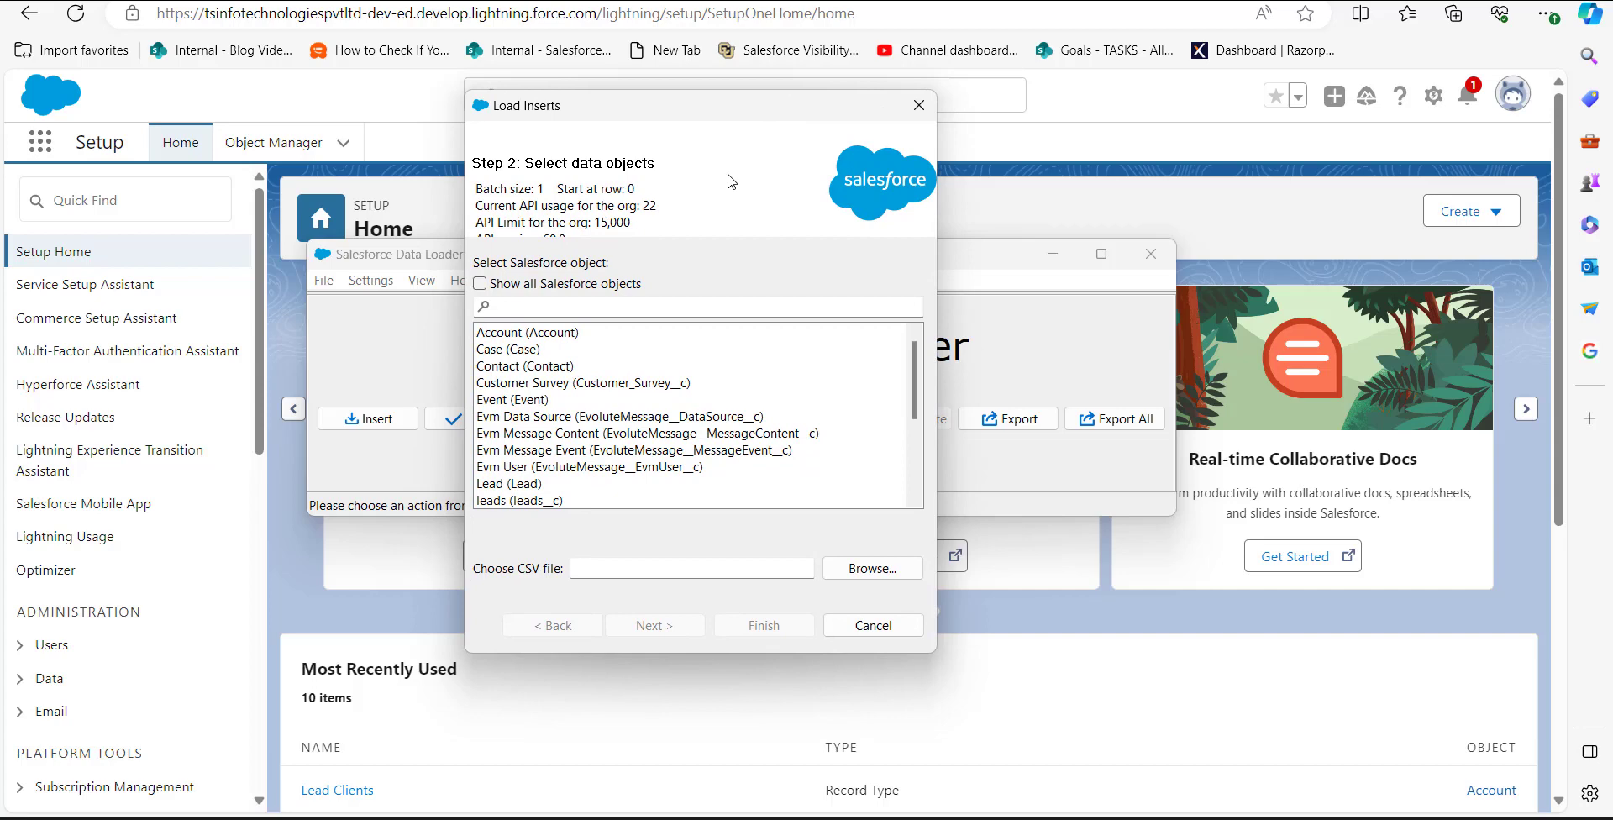
{"action": "left_click", "coordinate": [482, 286]}
{"action": "left_click", "coordinate": [555, 312]}
{"action": "type", "text": "campaign"}
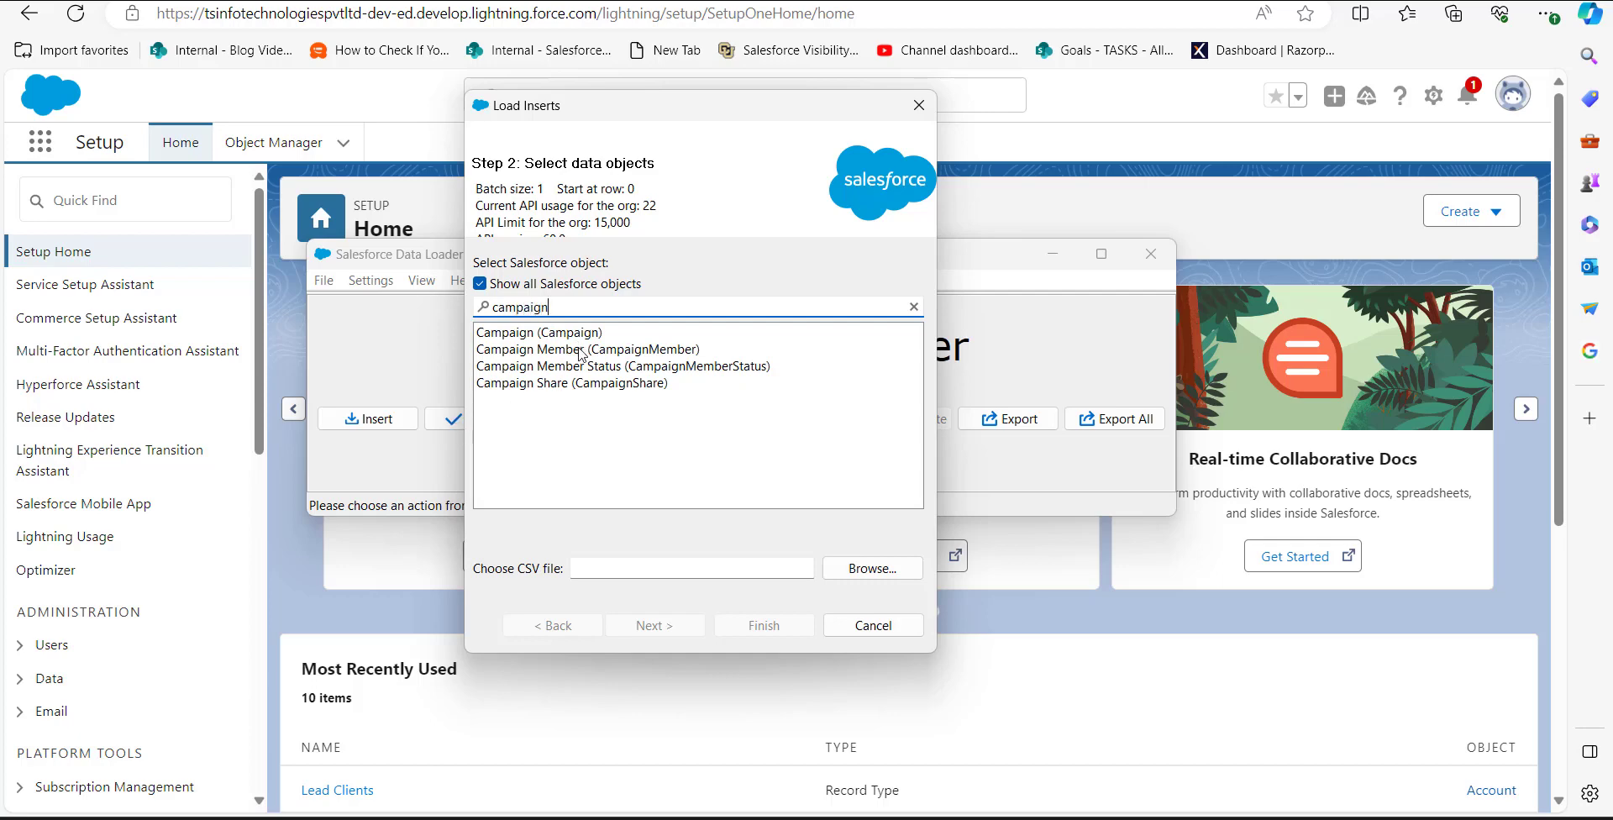
{"action": "left_click", "coordinate": [579, 351]}
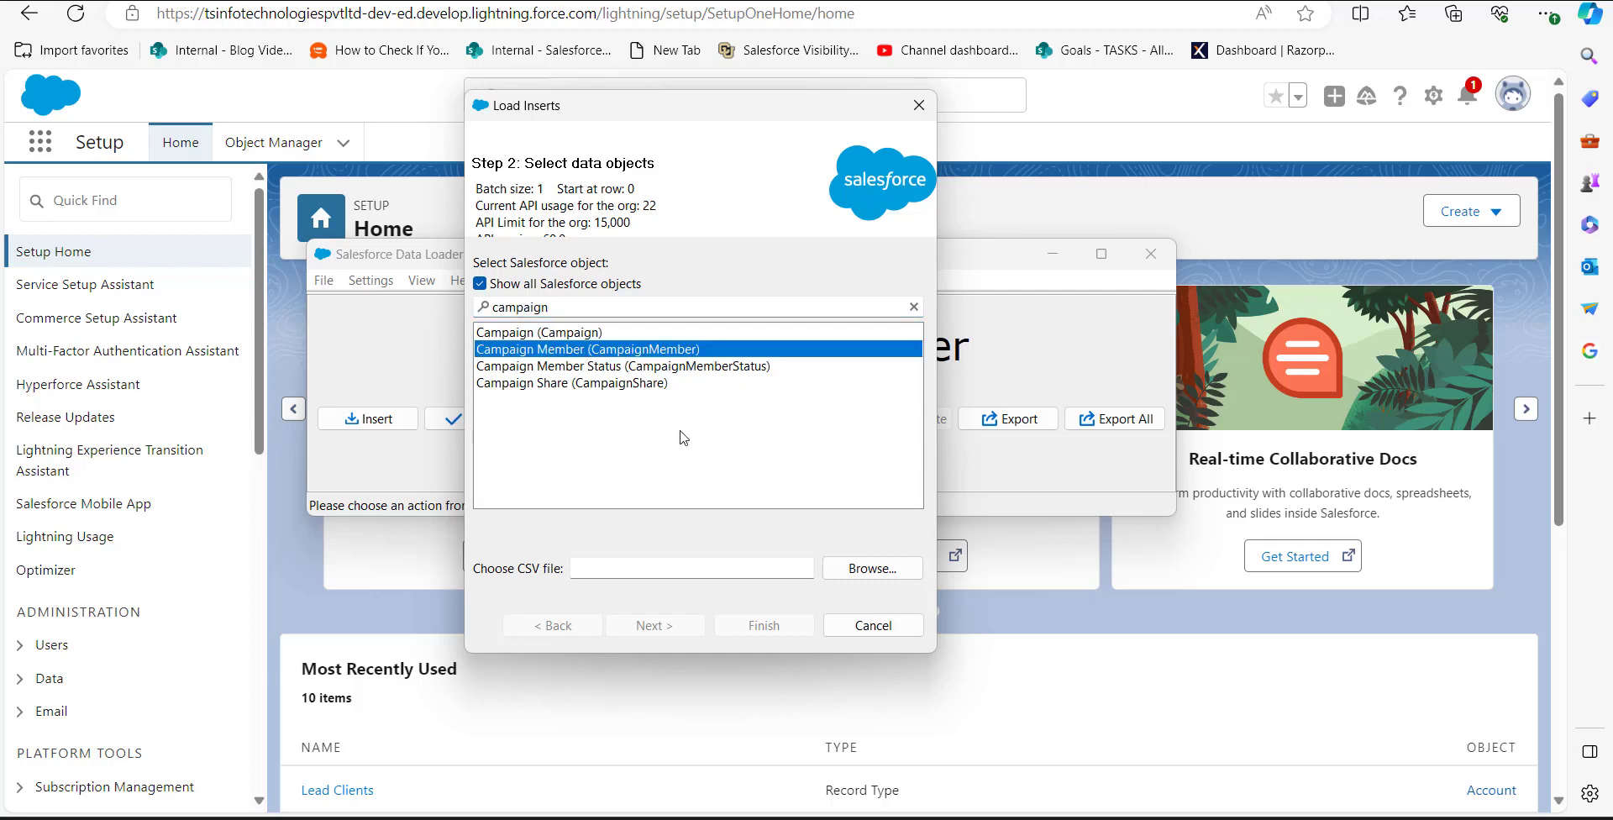
Choose Contact import as campaign member.csv as the insert's source file
{"action": "left_click", "coordinate": [850, 572]}
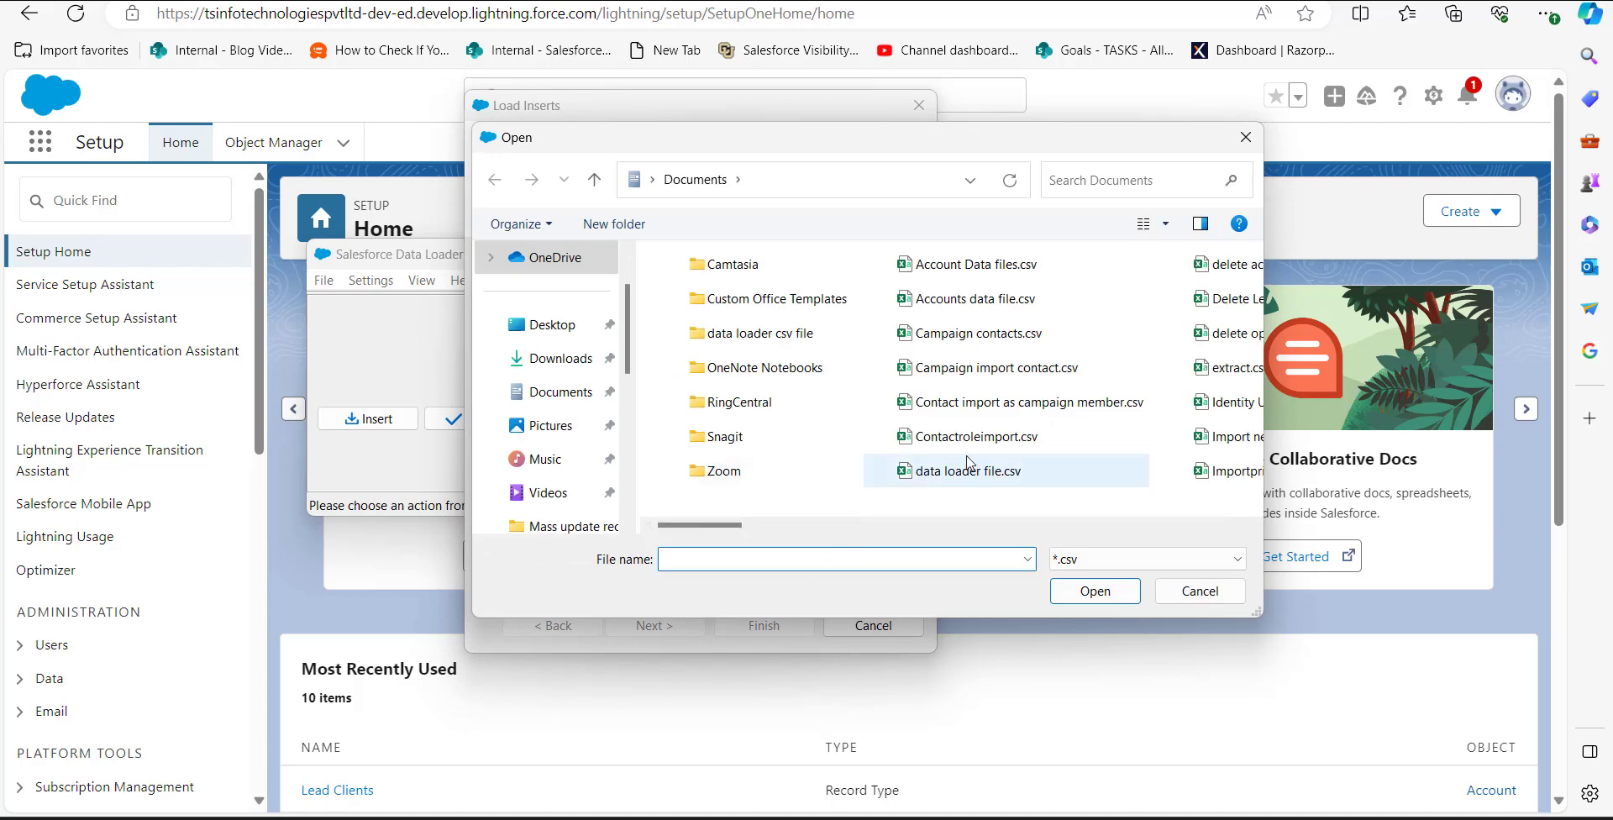
{"action": "left_click", "coordinate": [991, 402]}
{"action": "left_click", "coordinate": [1087, 591]}
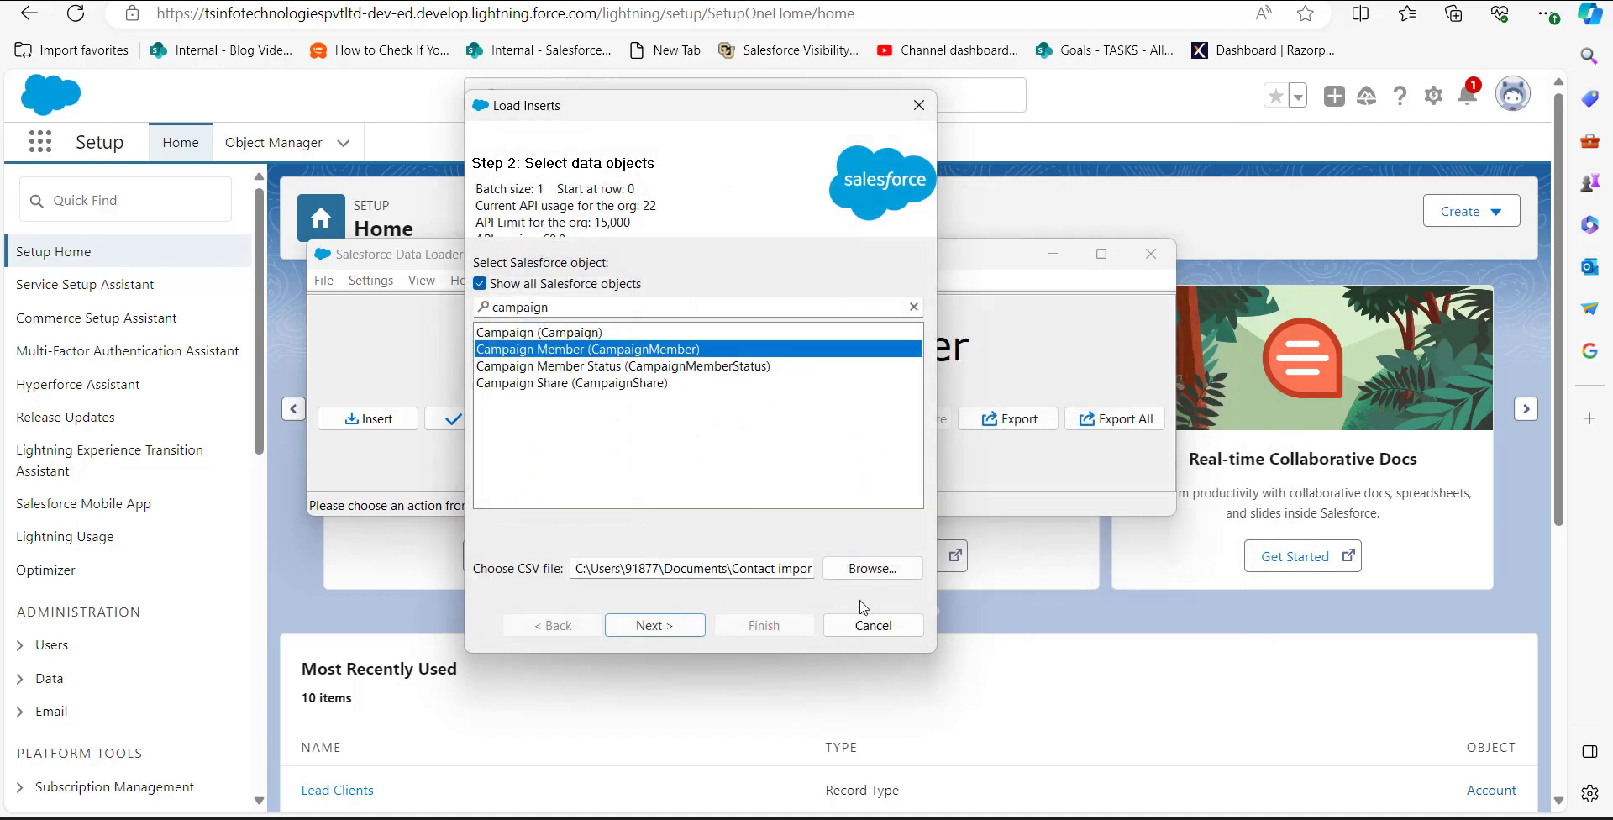
Move past file selection and acknowledge the 5-row CSV check to reach Mapping
{"action": "left_click", "coordinate": [682, 630]}
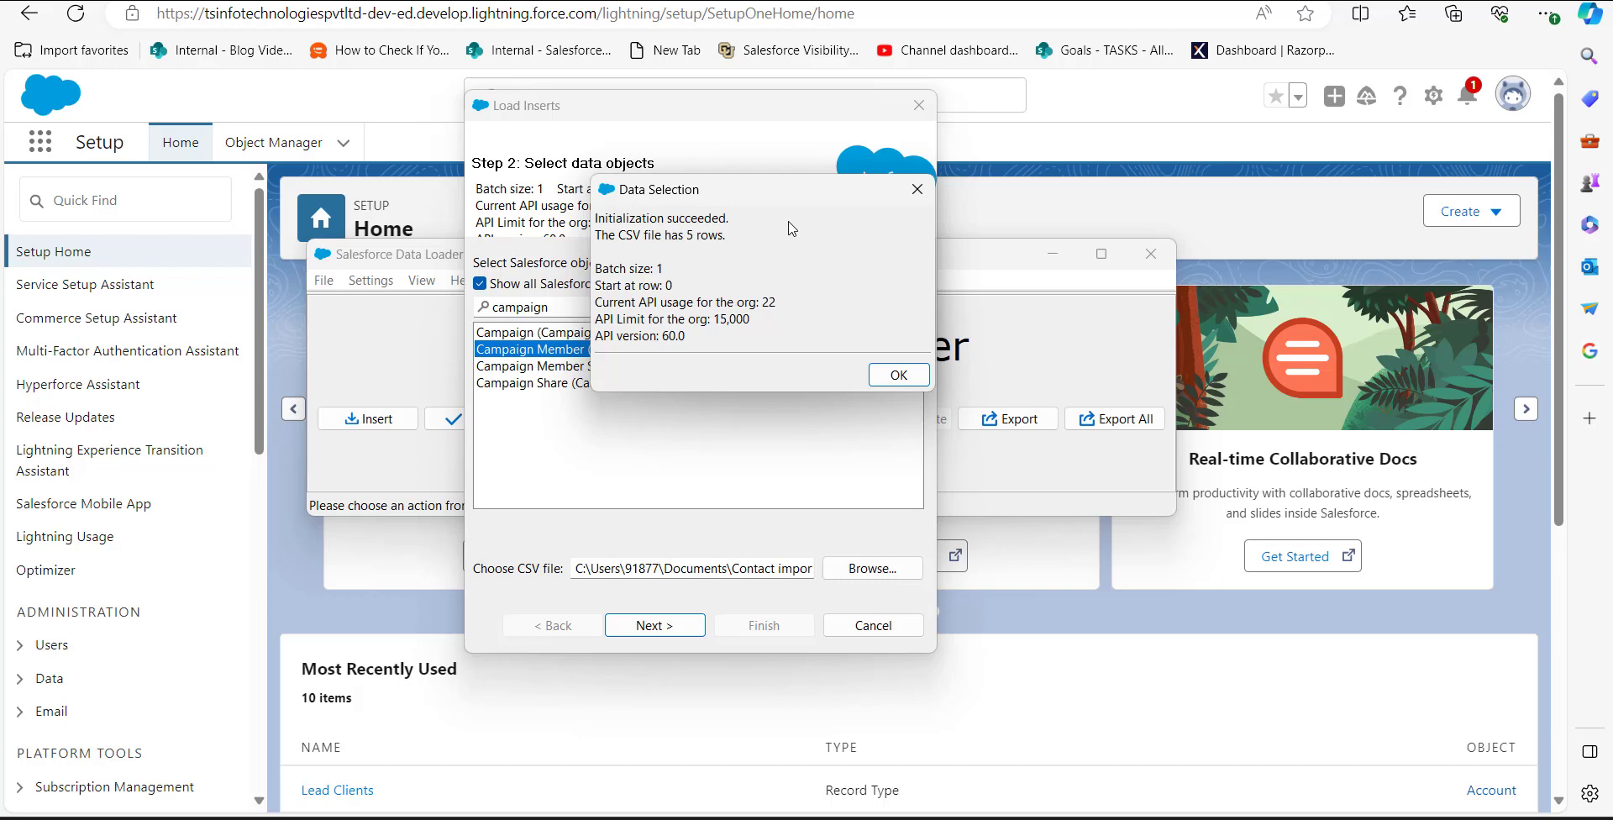
{"action": "left_click", "coordinate": [898, 375]}
{"action": "left_click_drag", "start_coordinate": [706, 283], "coordinate": [733, 157]}
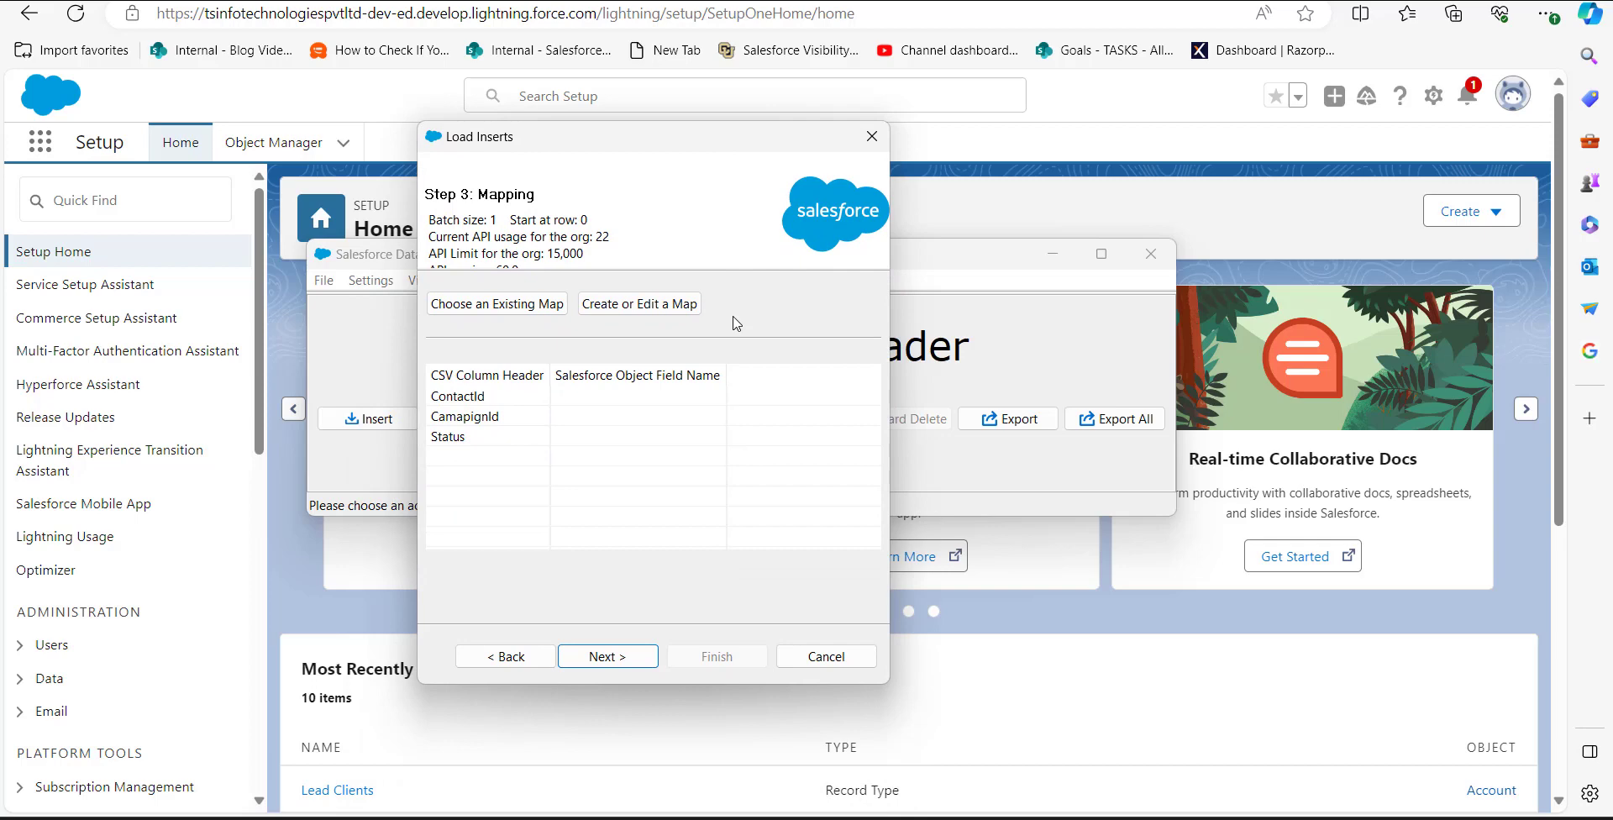
Auto-match fields, drag CampaignId onto the CamapignId column, and accept the ContactId/CampaignId/Status mapping
{"action": "left_click", "coordinate": [638, 306]}
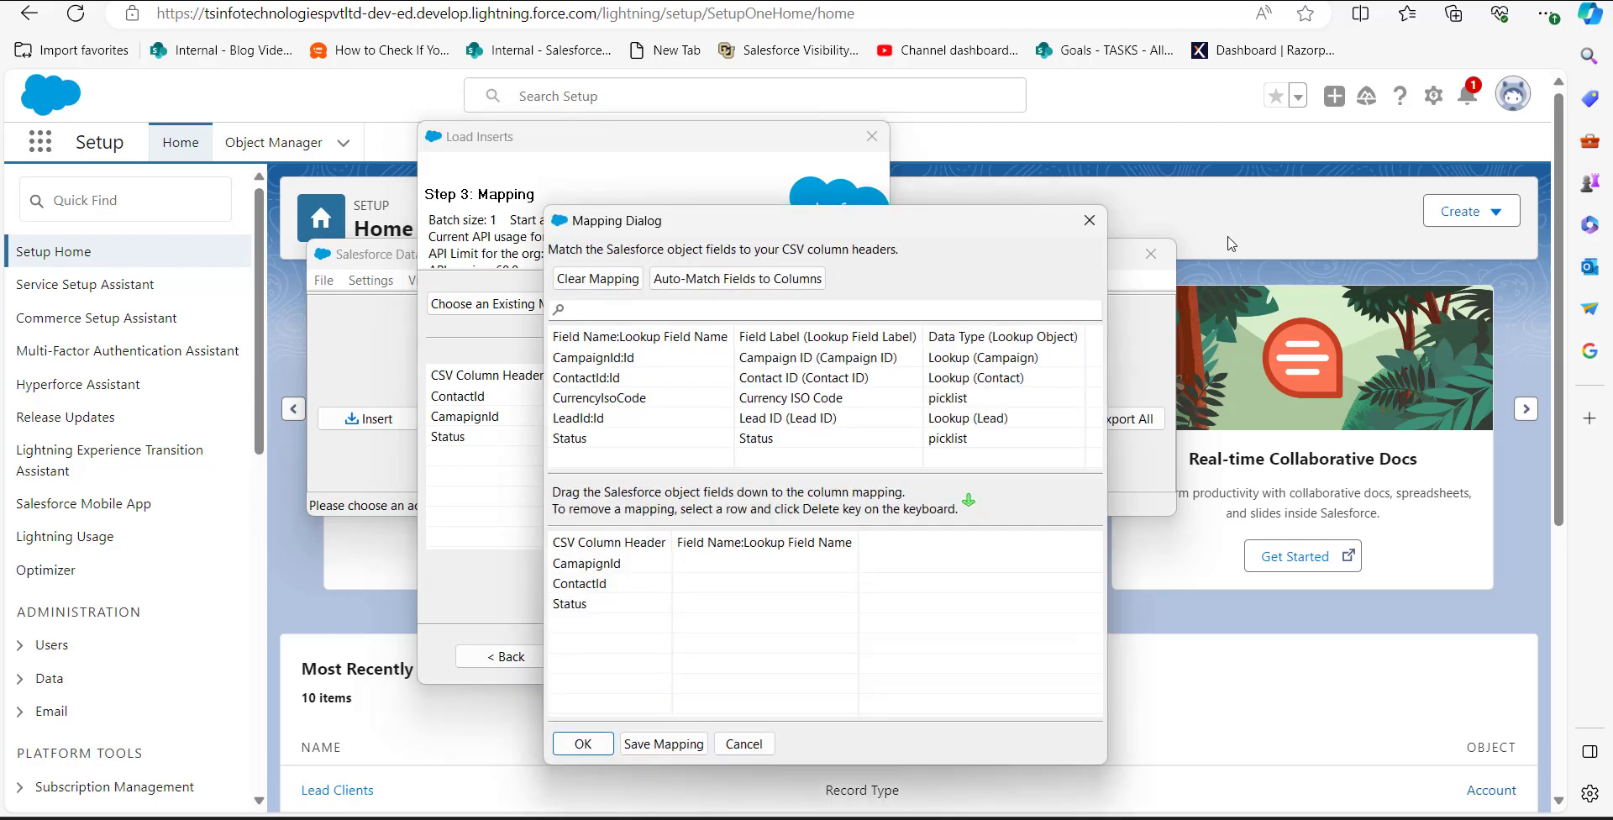
{"action": "left_click_drag", "start_coordinate": [1115, 201], "coordinate": [1215, 135]}
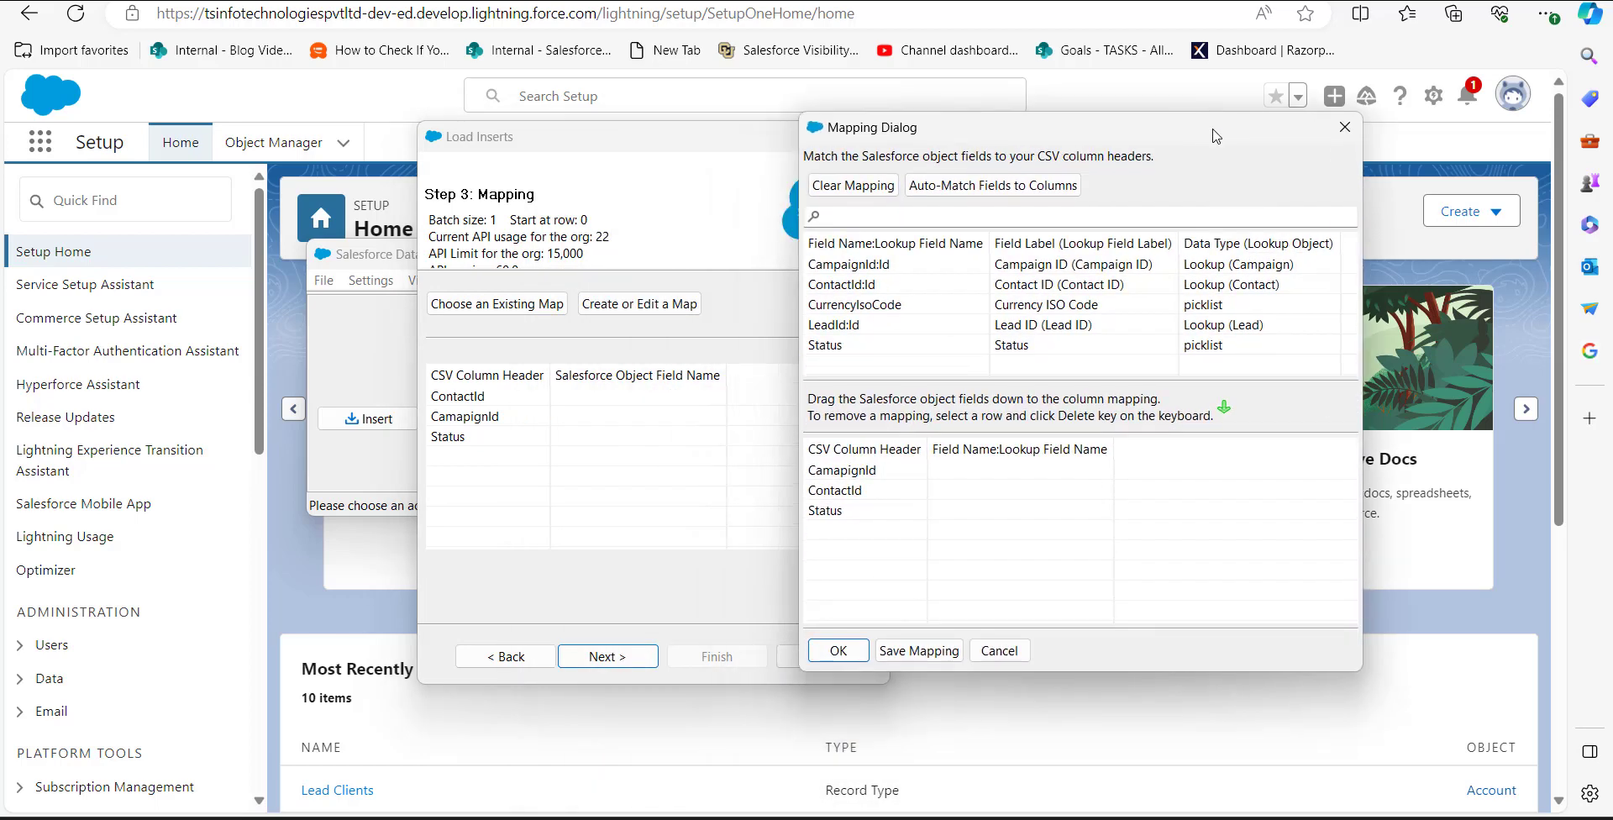
{"action": "left_click", "coordinate": [1004, 195]}
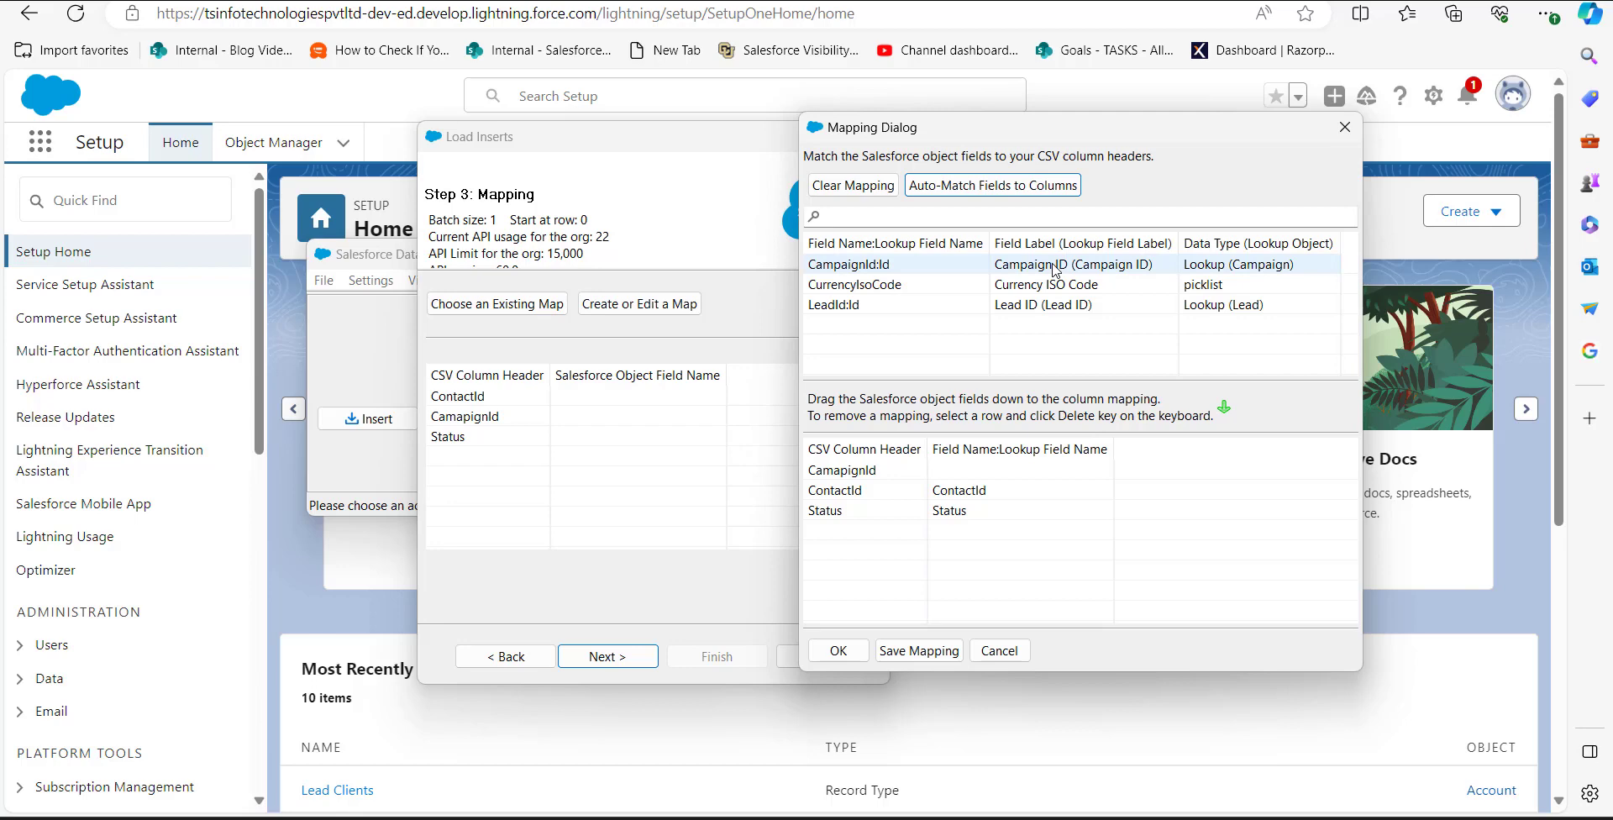
{"action": "left_click_drag", "start_coordinate": [1056, 267], "coordinate": [994, 479]}
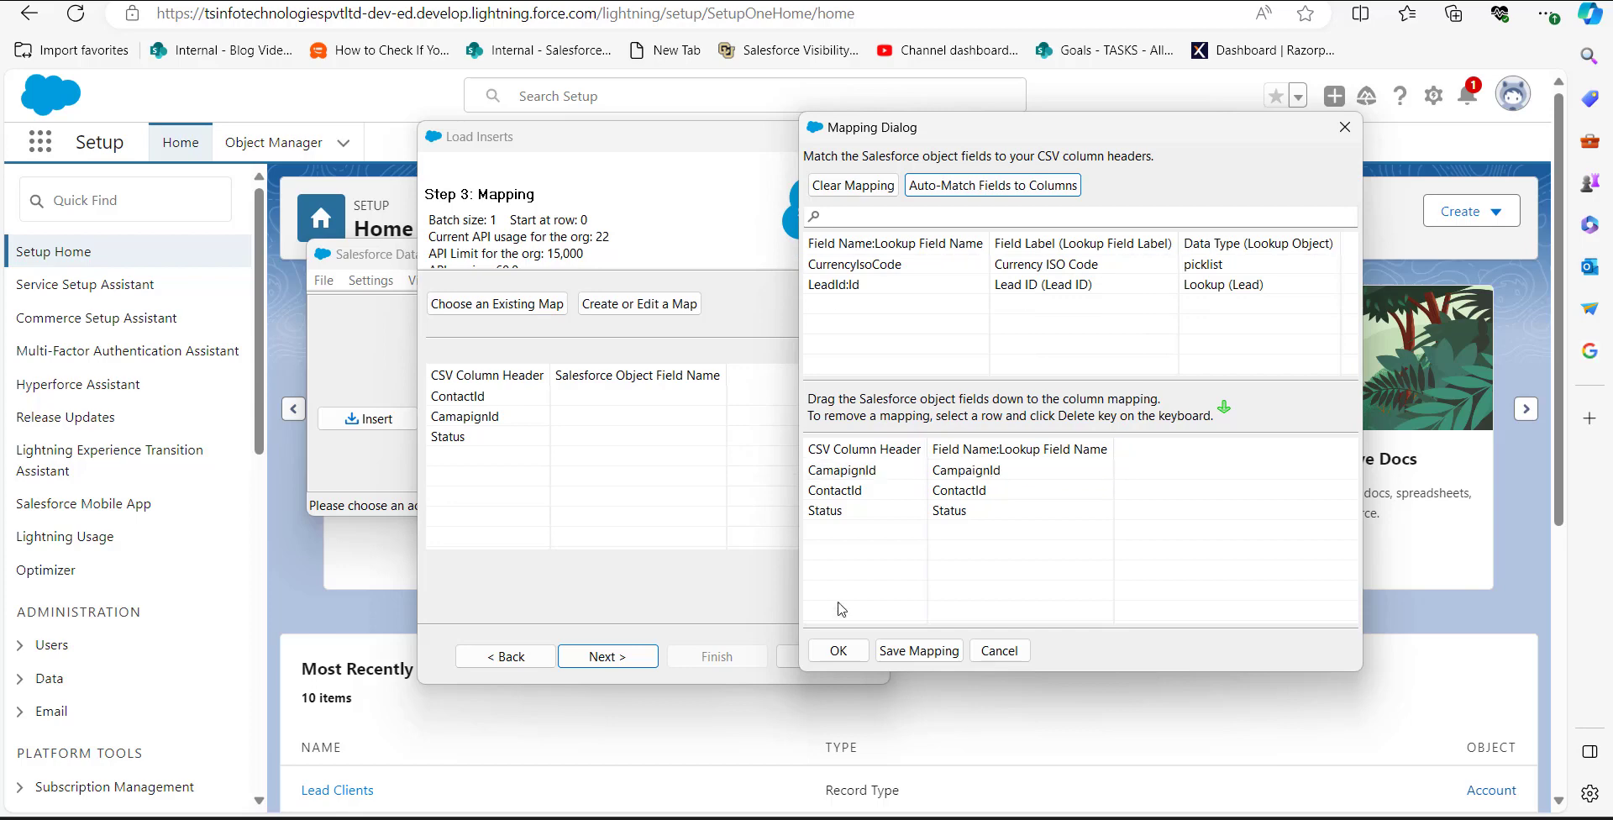
{"action": "left_click", "coordinate": [841, 650]}
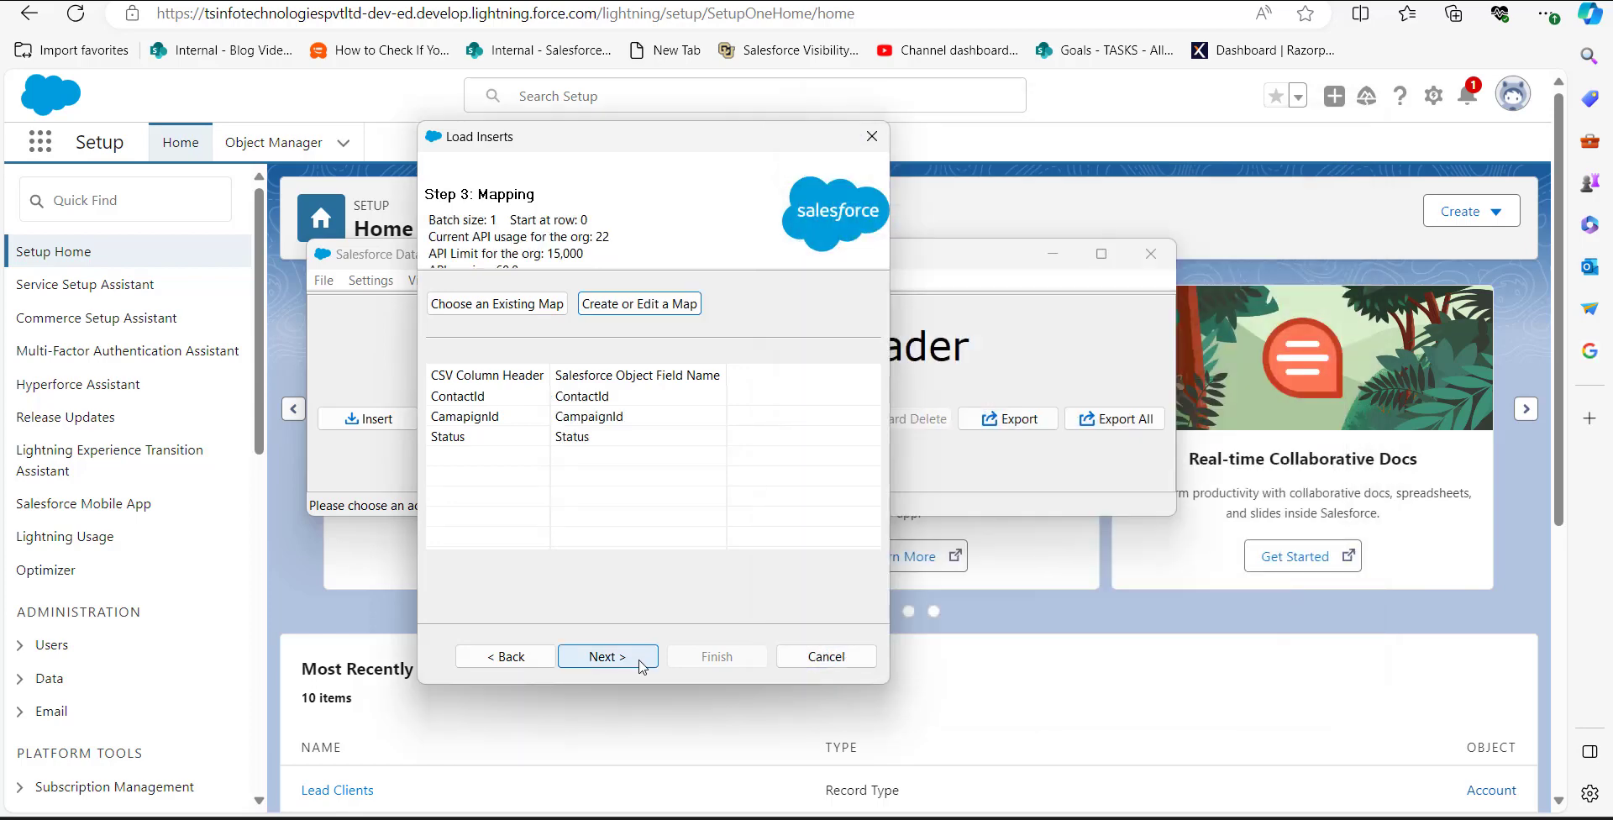
Start the Campaign Member insert and confirm the warning, finishing with 4 successes and 1 error
{"action": "left_click", "coordinate": [607, 656]}
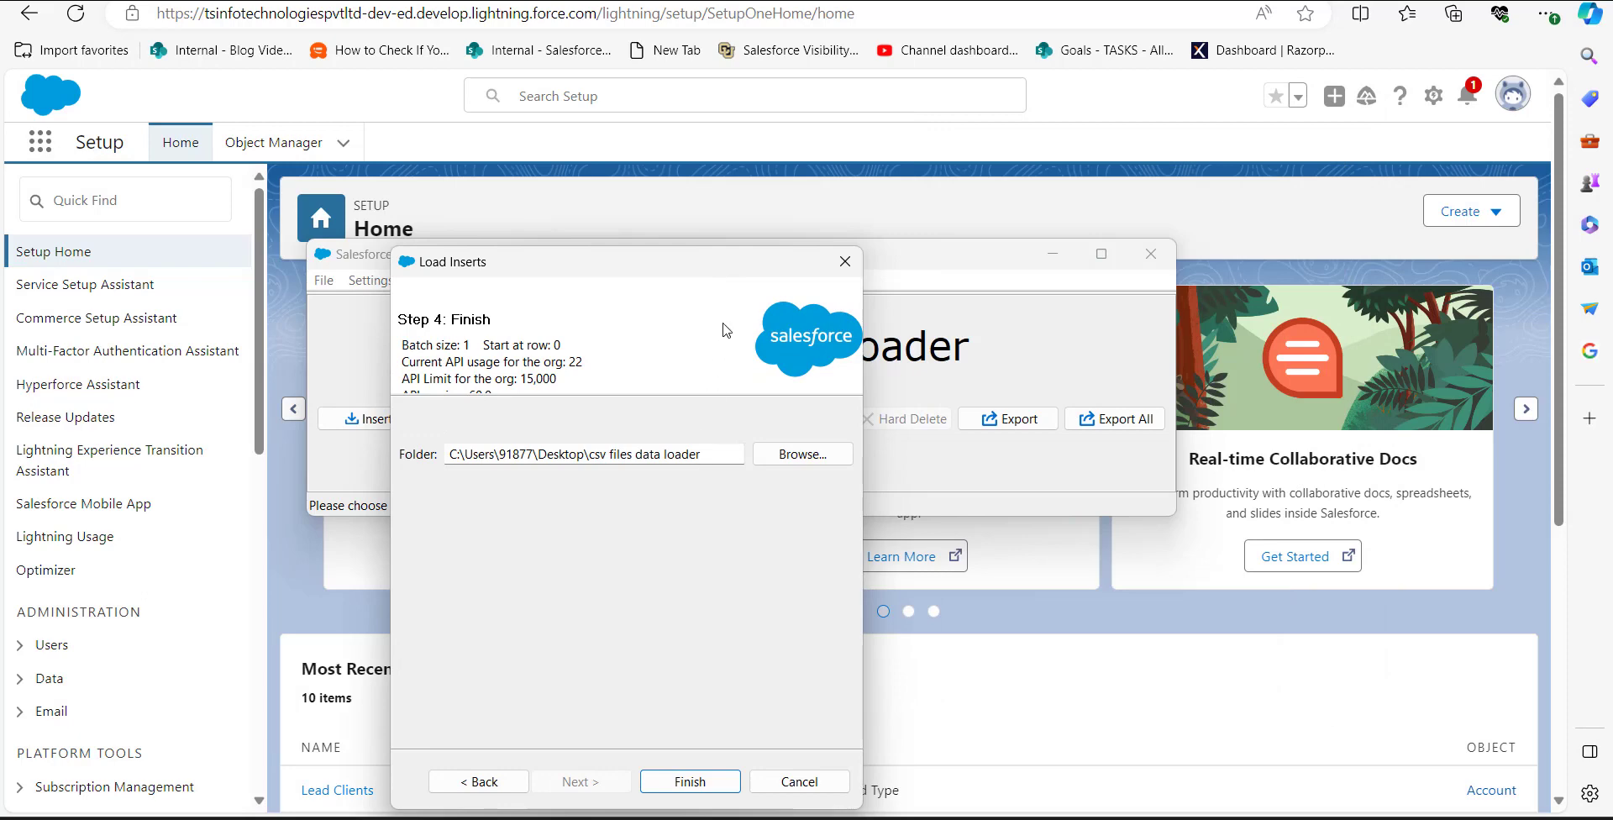
{"action": "left_click_drag", "start_coordinate": [741, 262], "coordinate": [773, 94]}
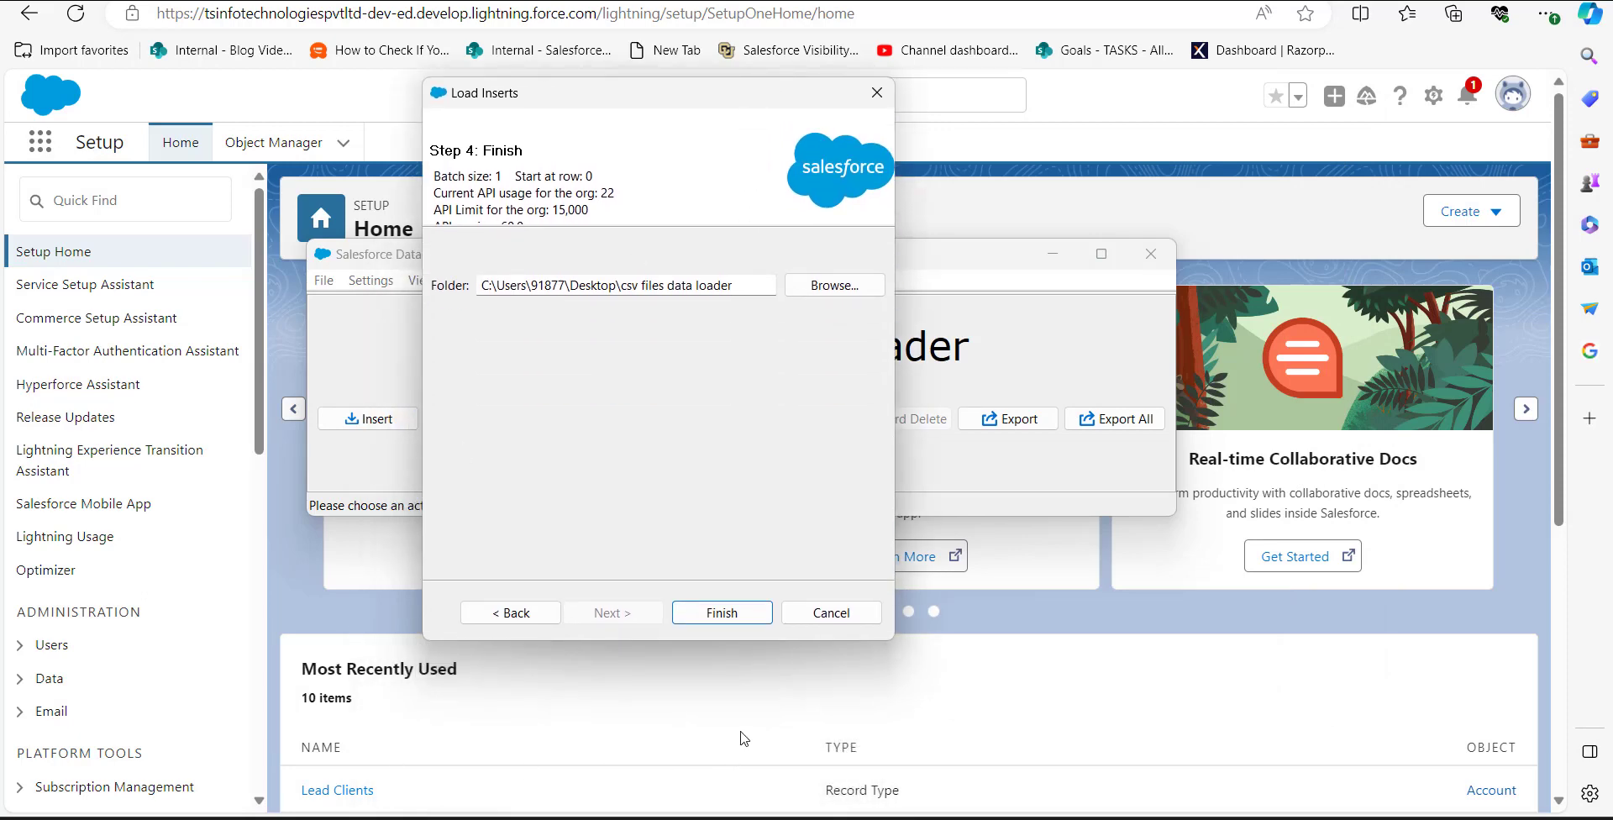
{"action": "left_click", "coordinate": [735, 616]}
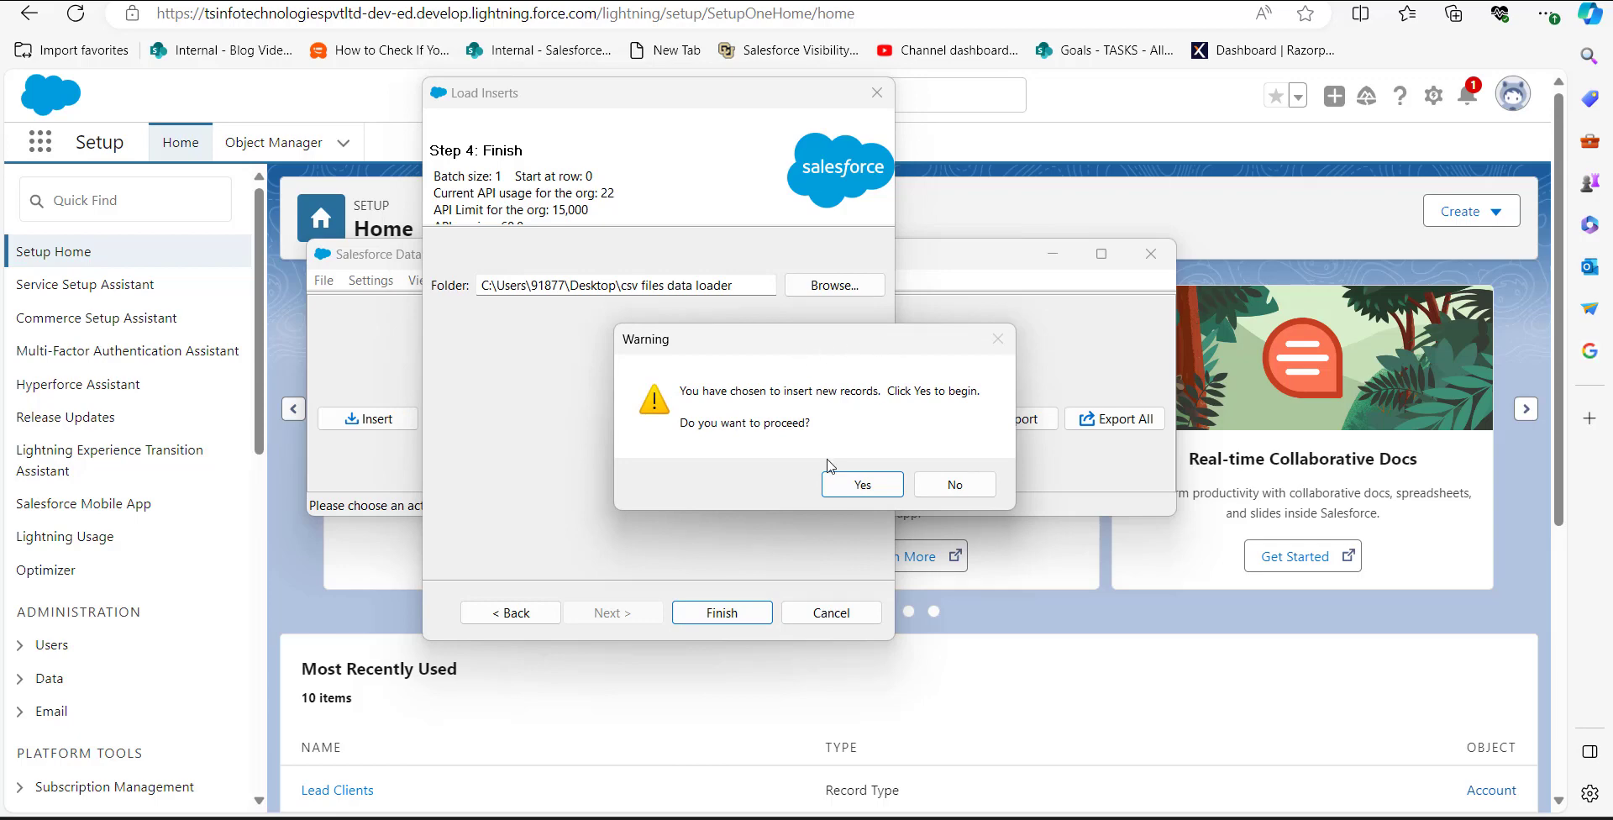
{"action": "left_click", "coordinate": [842, 487]}
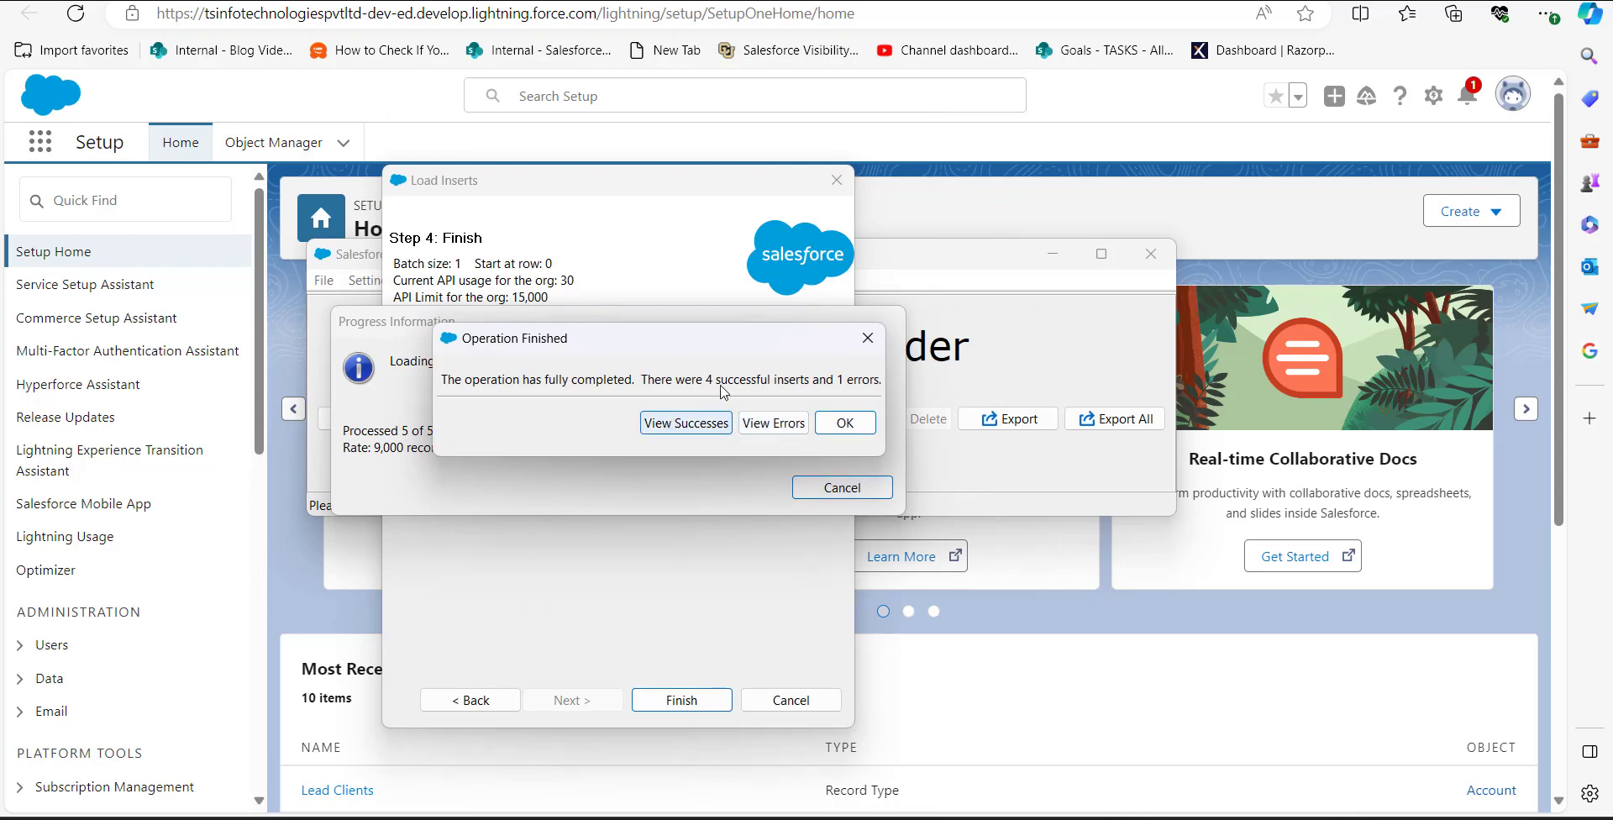
Check the success file listing four created Campaign Members, then close Data Loader
{"action": "left_click", "coordinate": [718, 429]}
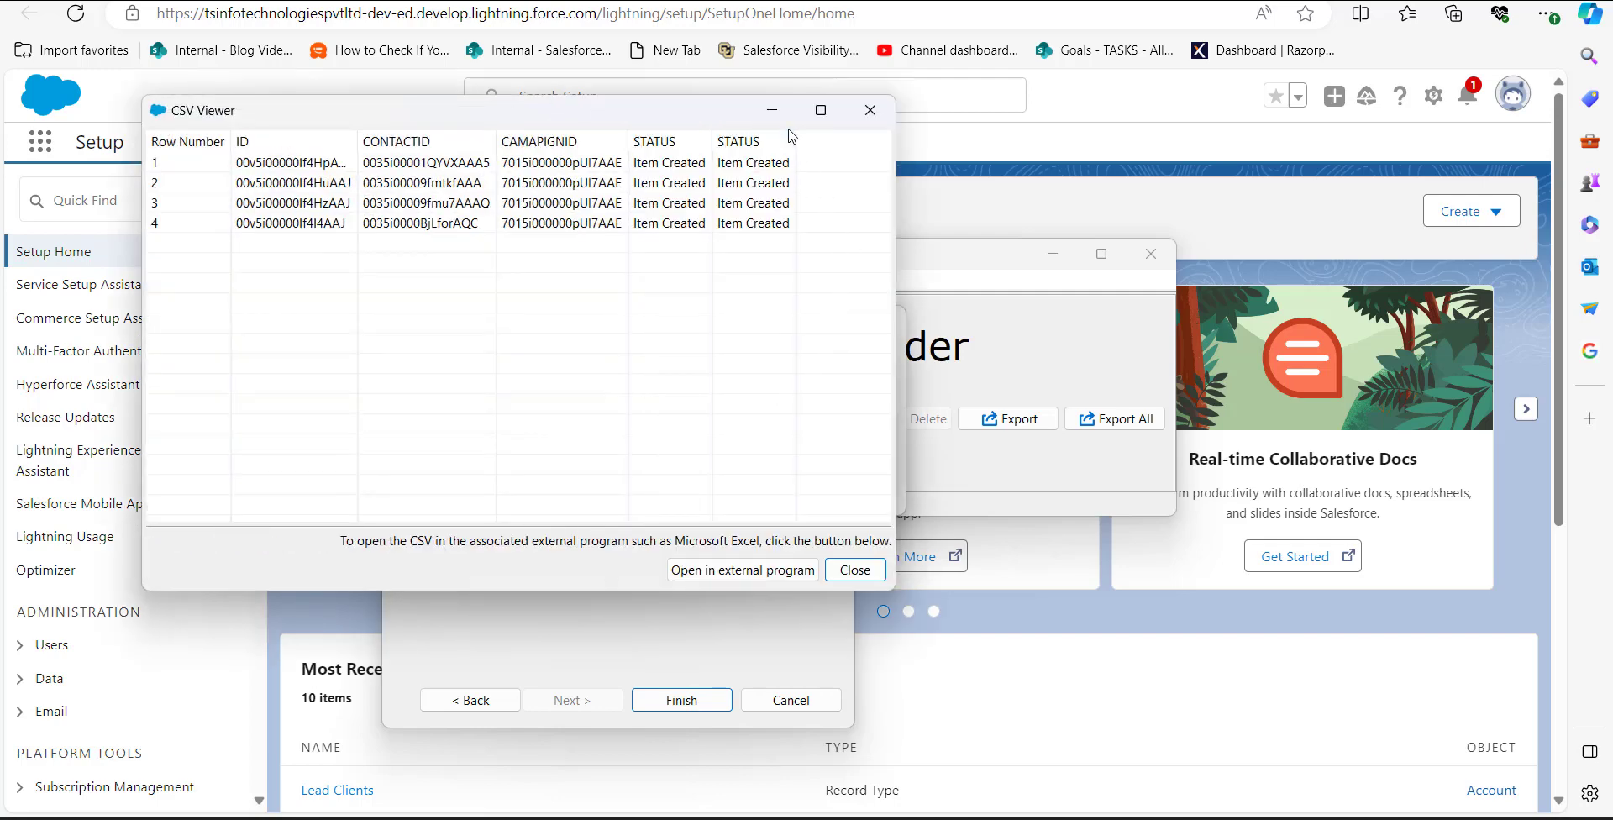
{"action": "left_click", "coordinate": [824, 115]}
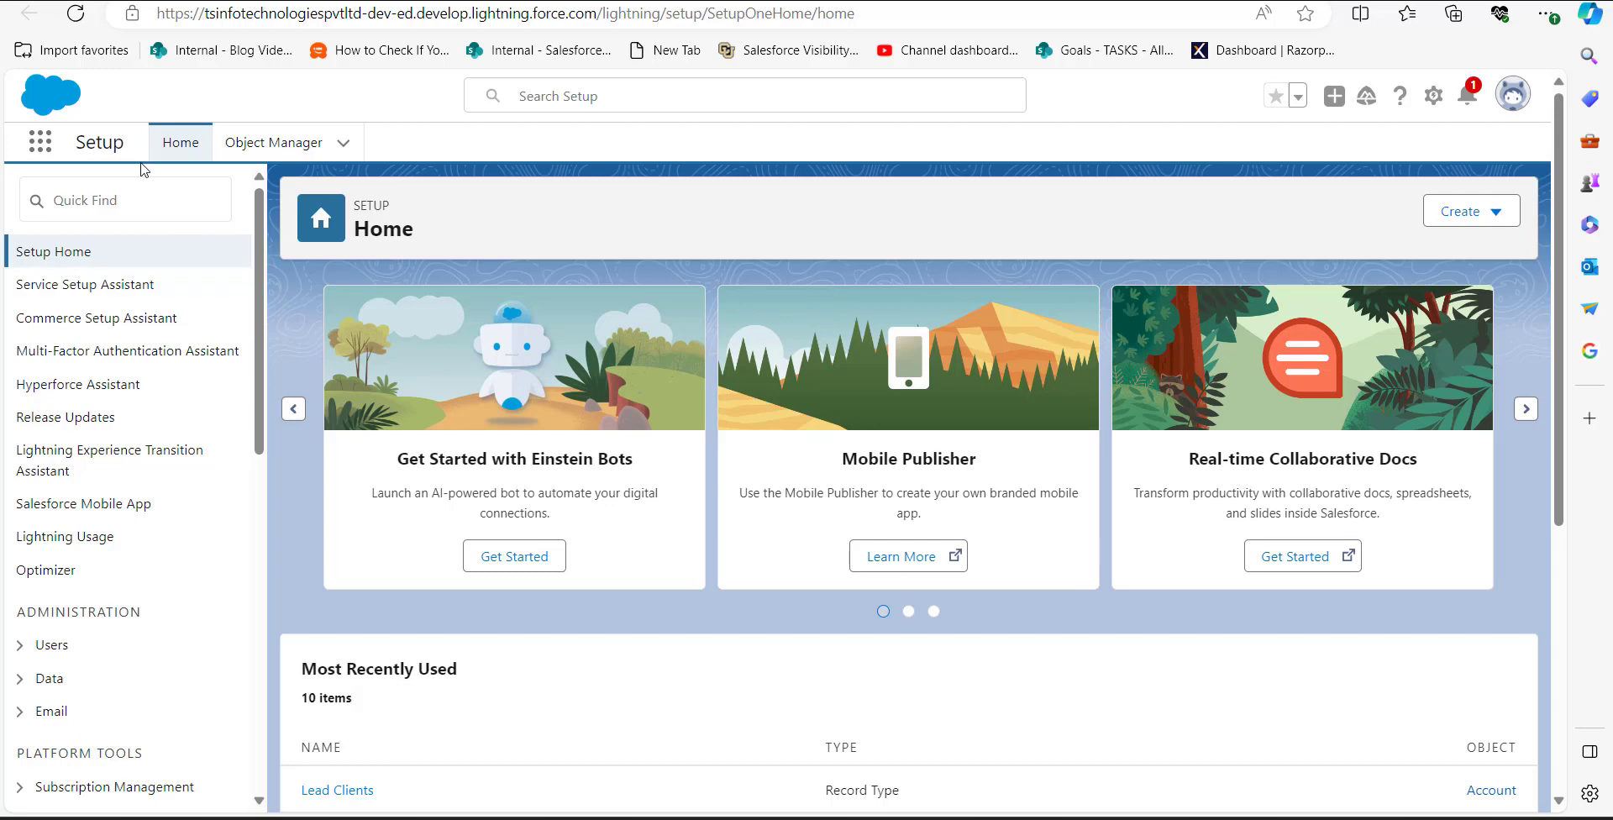
{"action": "left_click", "coordinate": [50, 149]}
Search 'campaign', open New Product Launch, and review its Campaign Members list of Sent contacts
{"action": "type", "text": "campi"}
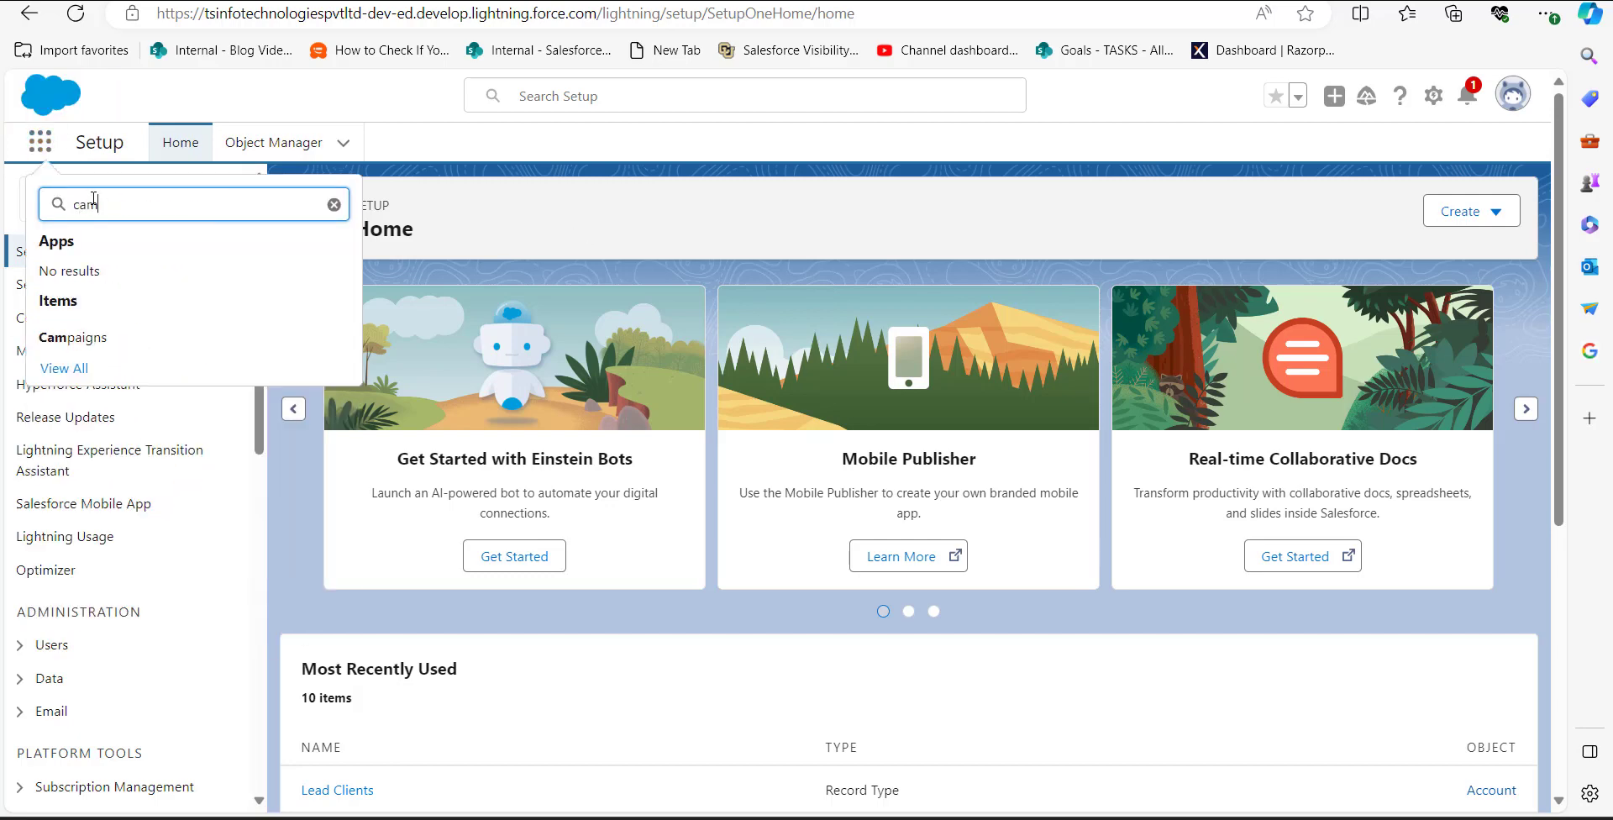
{"action": "type", "text": "gn"}
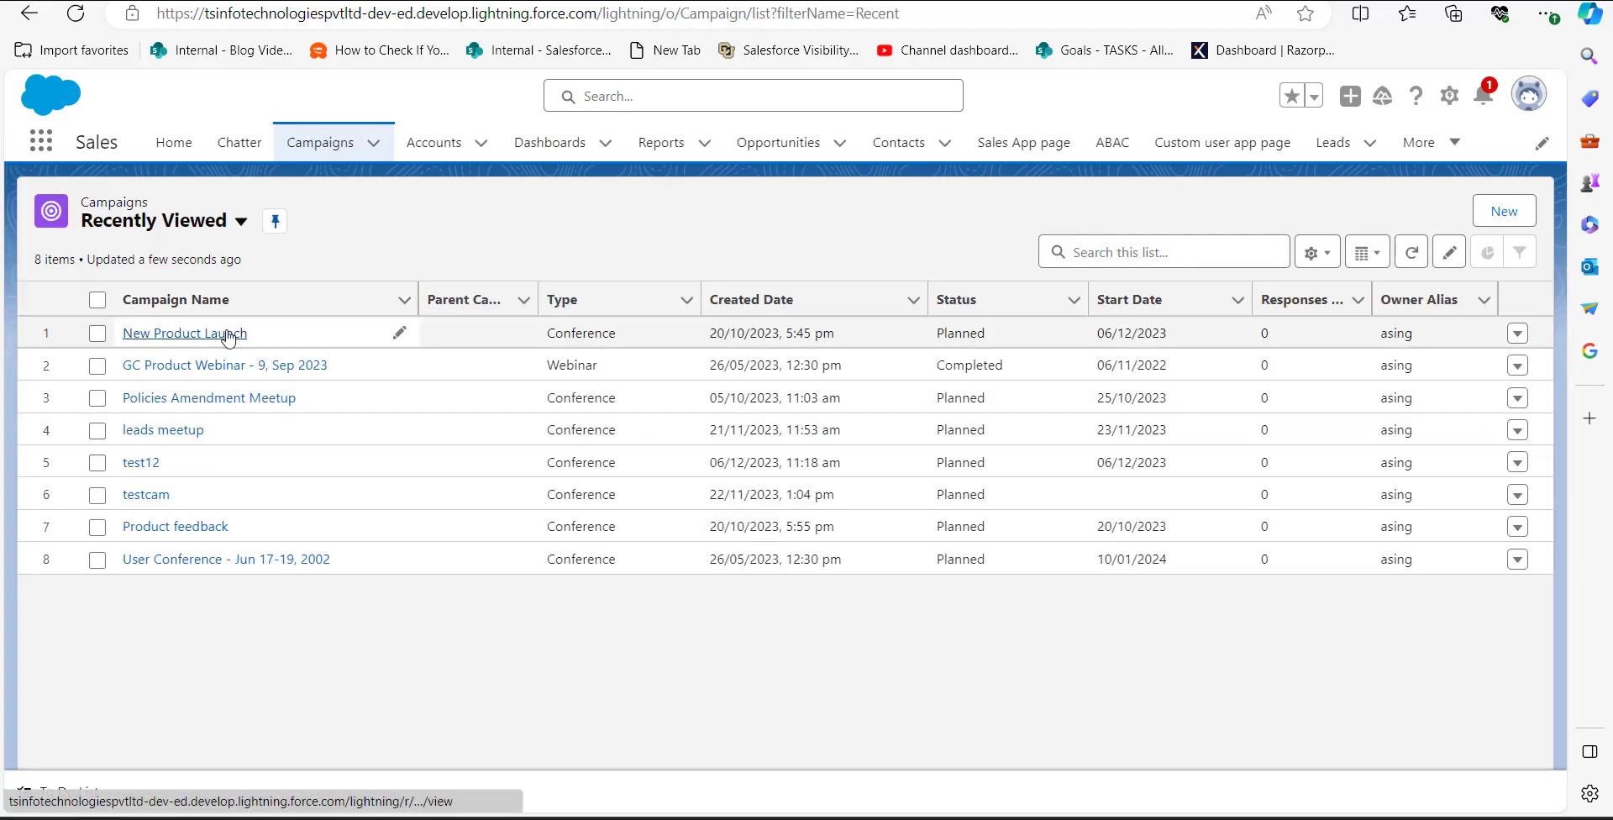
{"action": "left_click", "coordinate": [227, 337]}
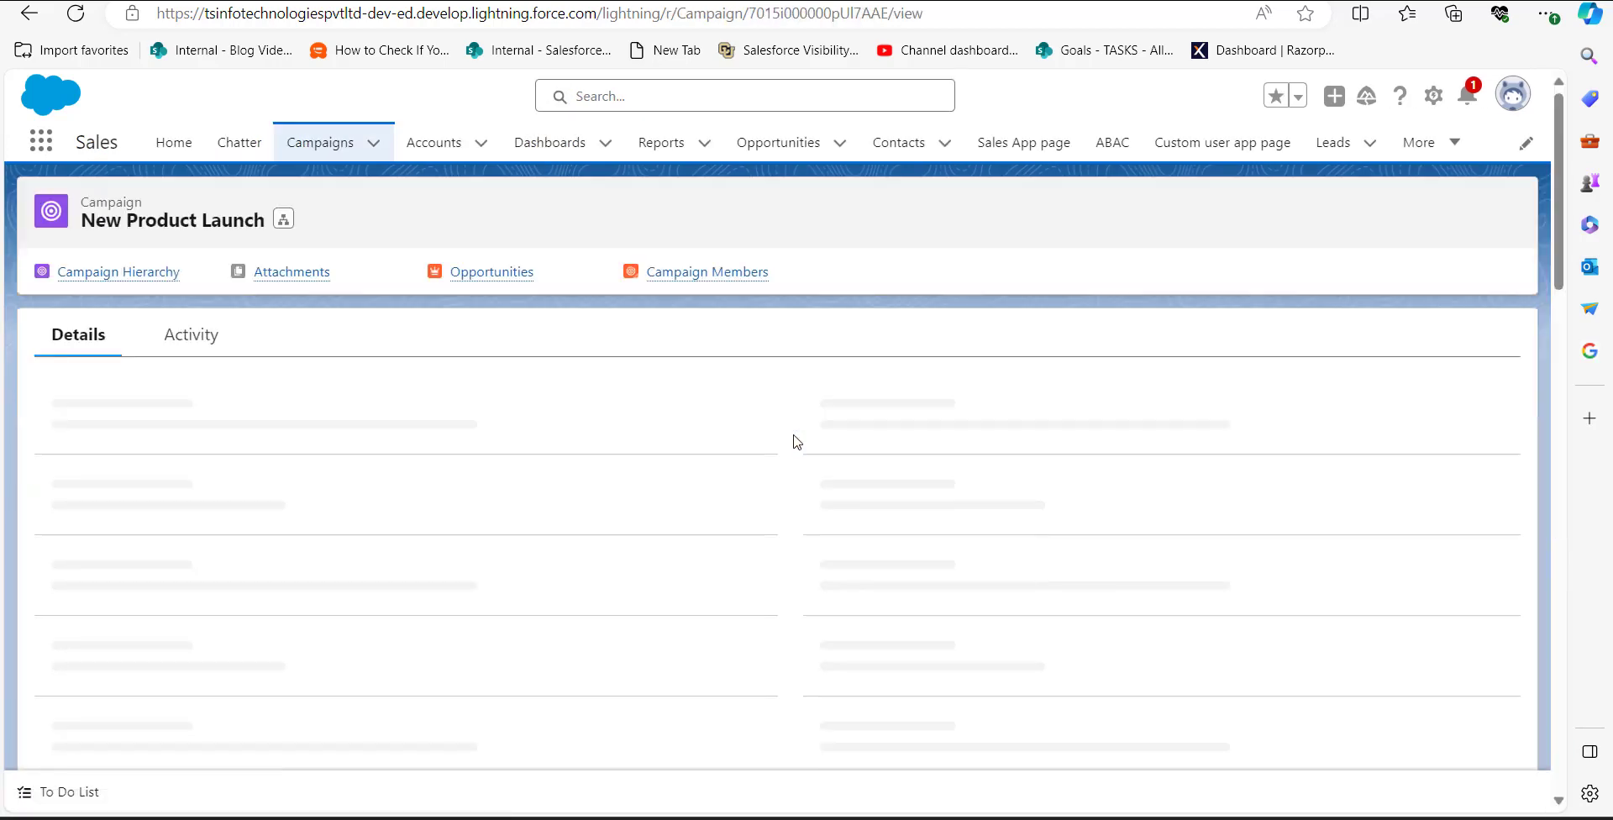
{"action": "scroll", "coordinate": [796, 441], "scroll_direction": "down", "scroll_amount": 15}
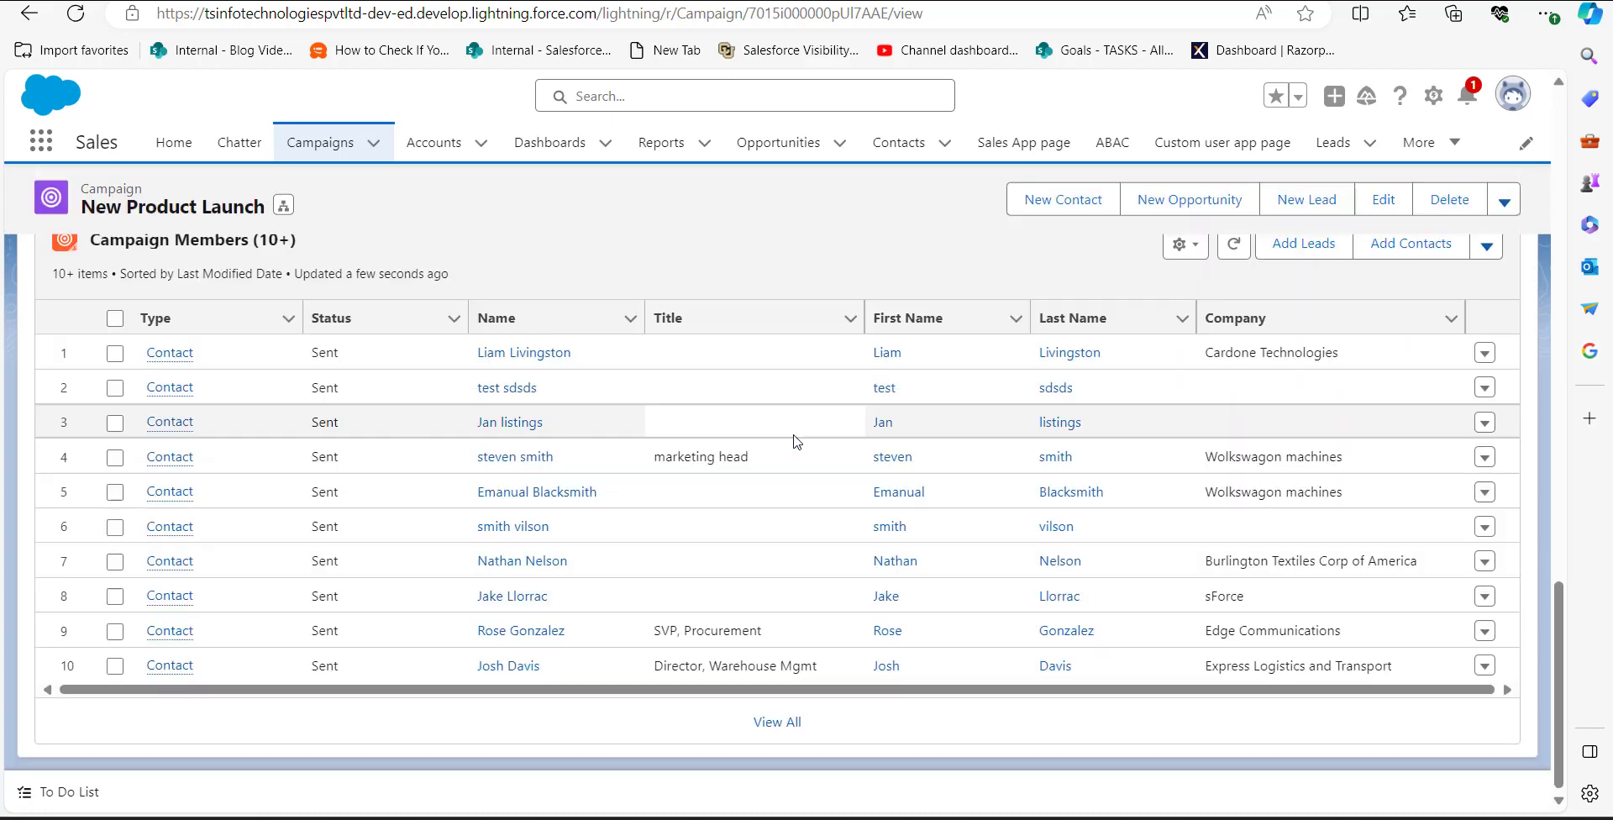
{"action": "scroll", "coordinate": [569, 487], "scroll_direction": "up", "scroll_amount": 3}
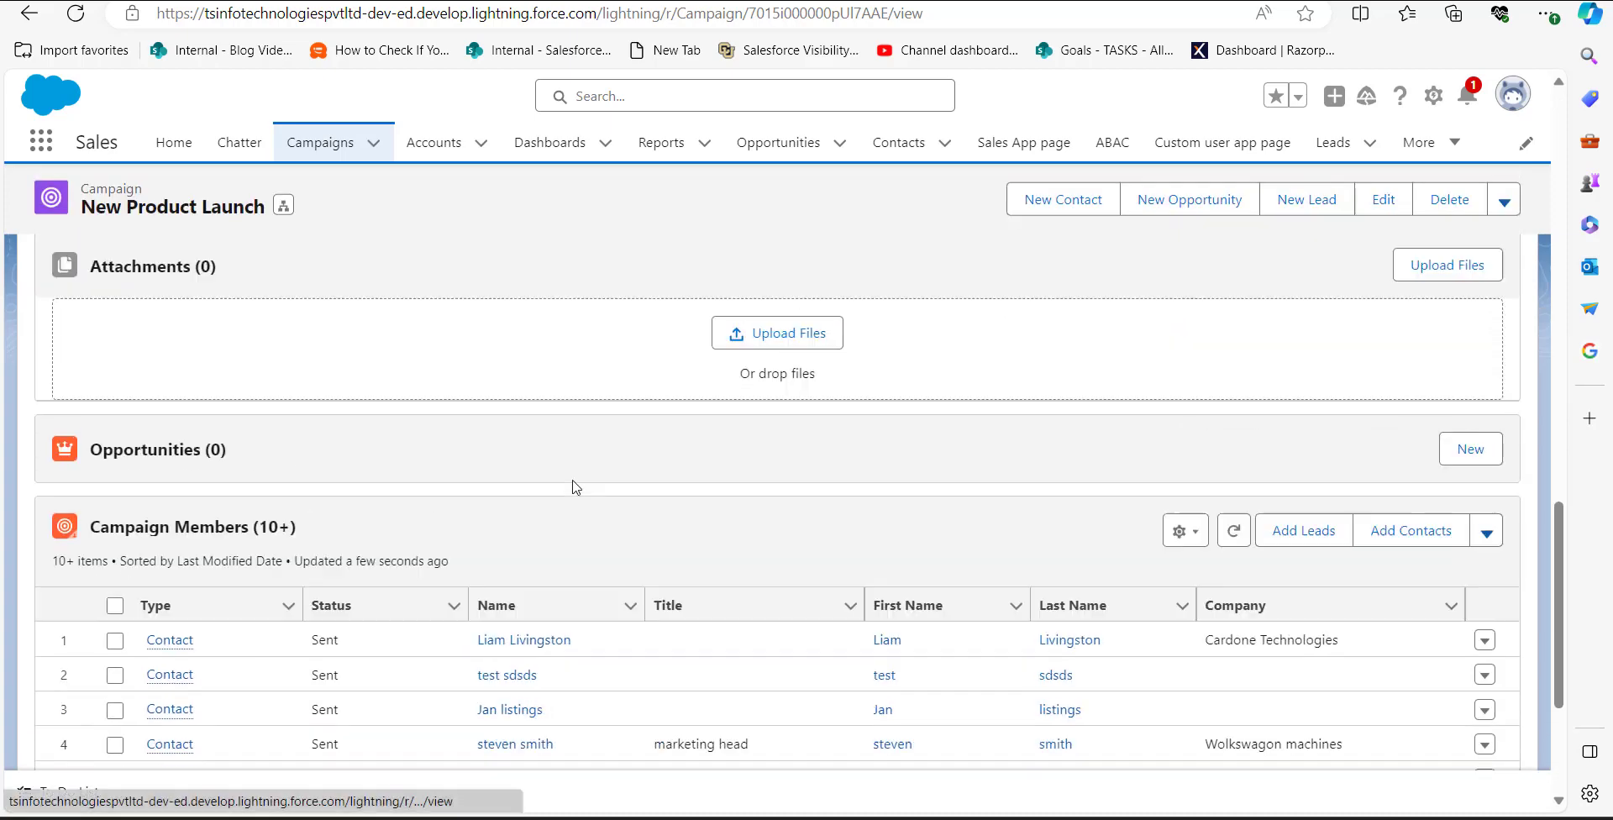
{"action": "scroll", "coordinate": [572, 486], "scroll_direction": "down", "scroll_amount": 3}
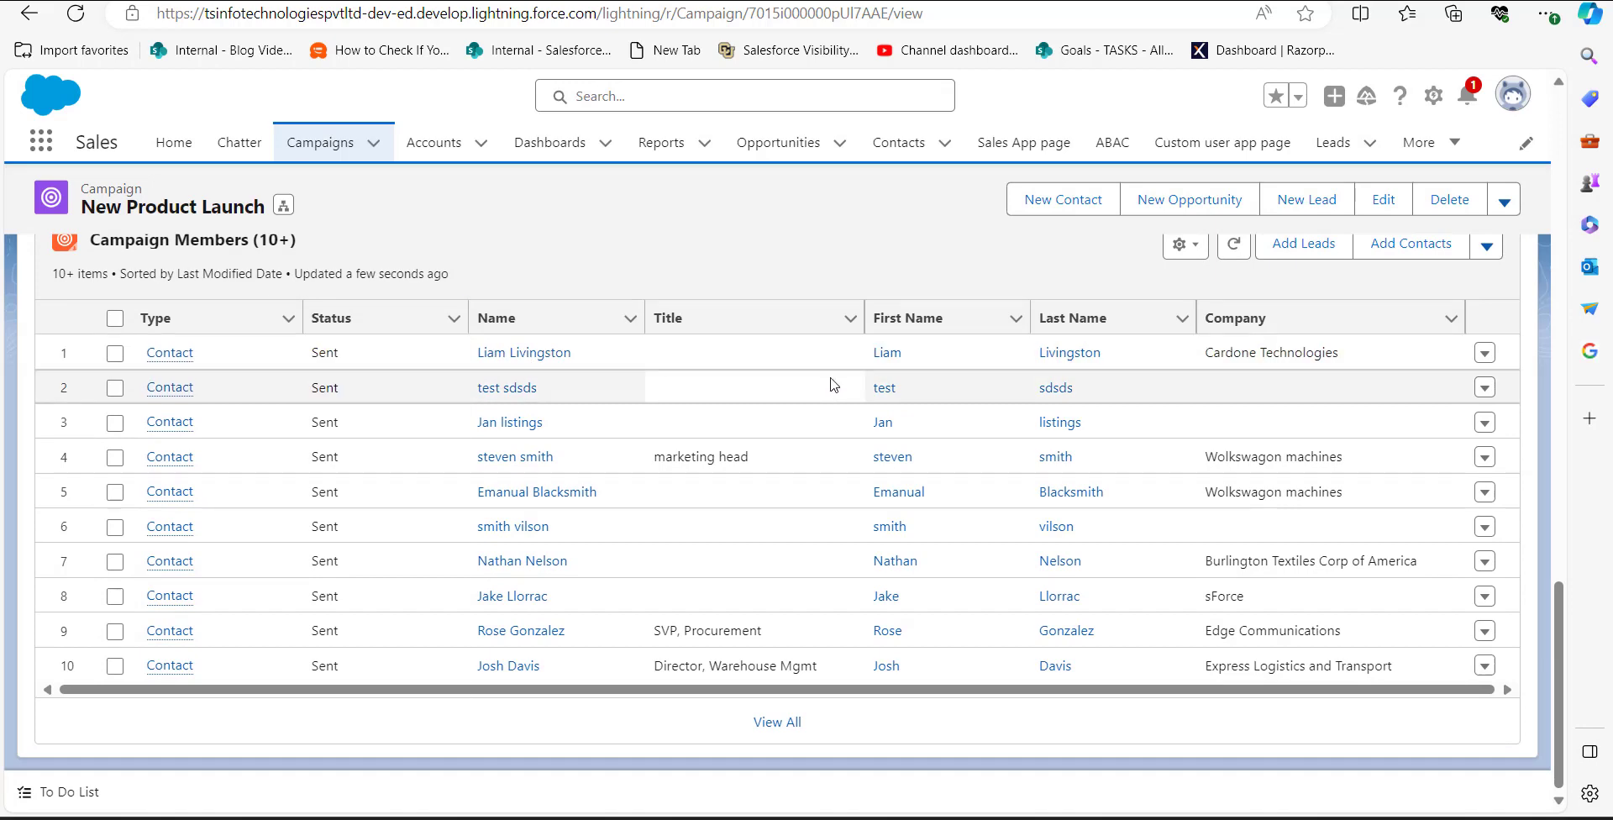
{"action": "scroll", "coordinate": [832, 383], "scroll_direction": "up", "scroll_amount": 2}
{"action": "scroll", "coordinate": [810, 406], "scroll_direction": "down", "scroll_amount": 2}
{"action": "scroll", "coordinate": [418, 388], "scroll_direction": "up", "scroll_amount": 1}
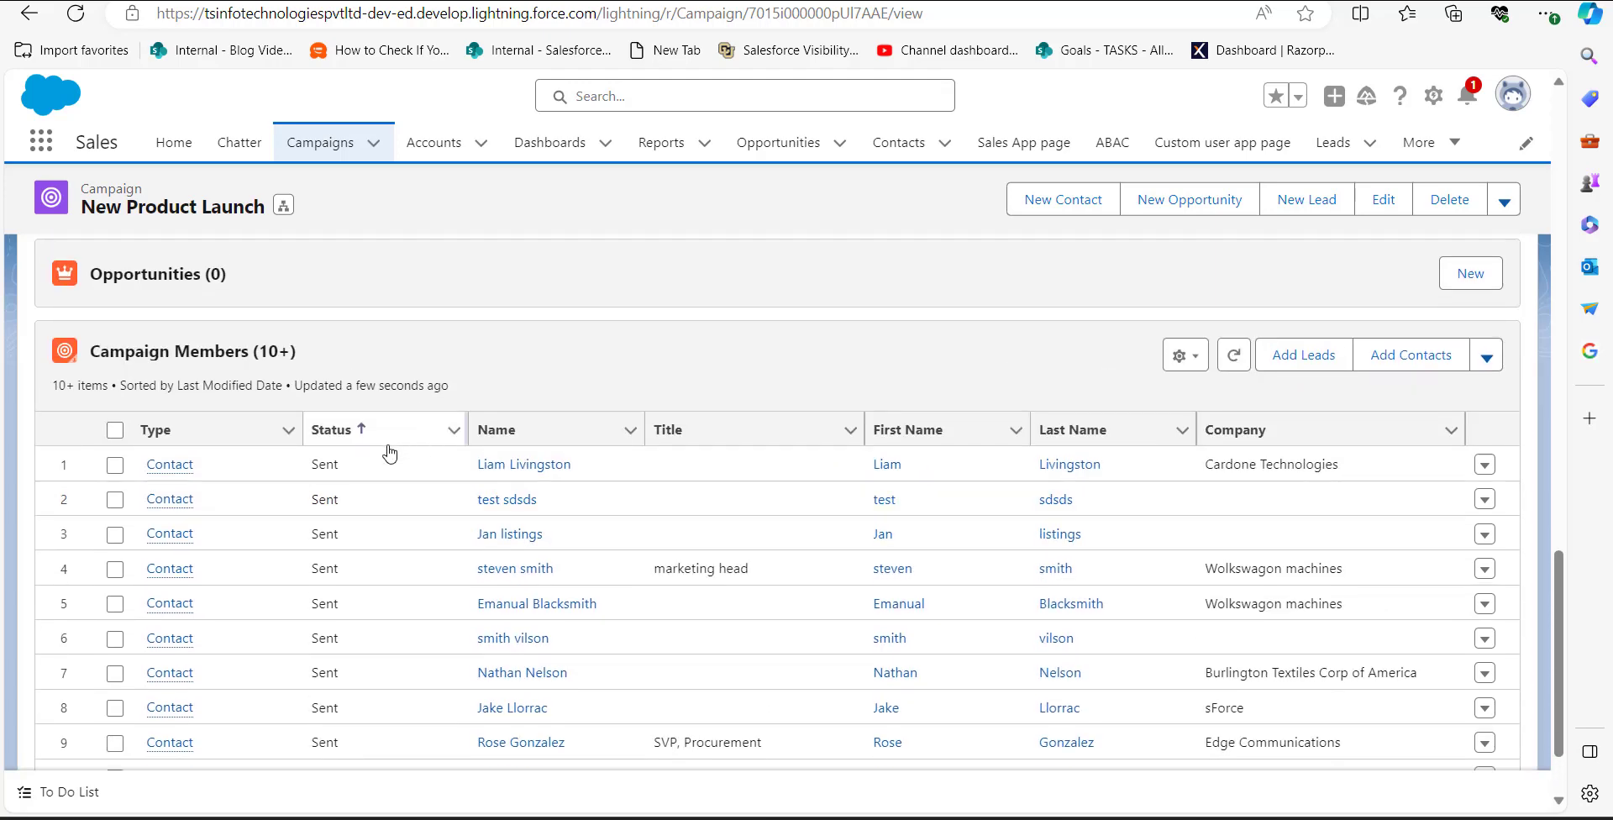